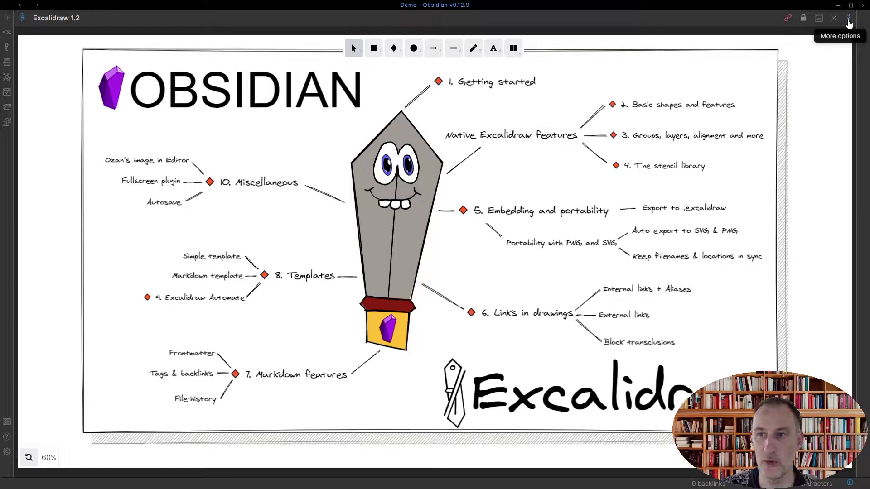
Open the More options menu of the Excalidraw 1.2 drawing
click(849, 23)
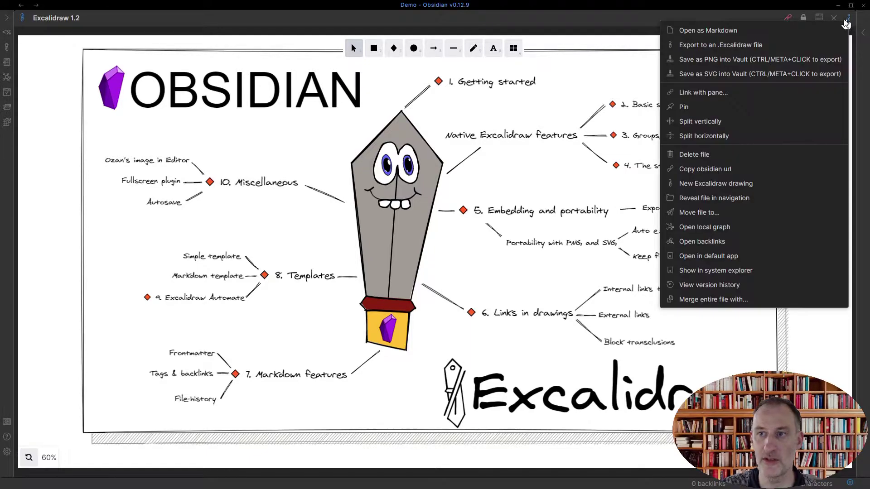
Open Excalidraw 1.2 as markdown and switch it to editable source mode
click(705, 32)
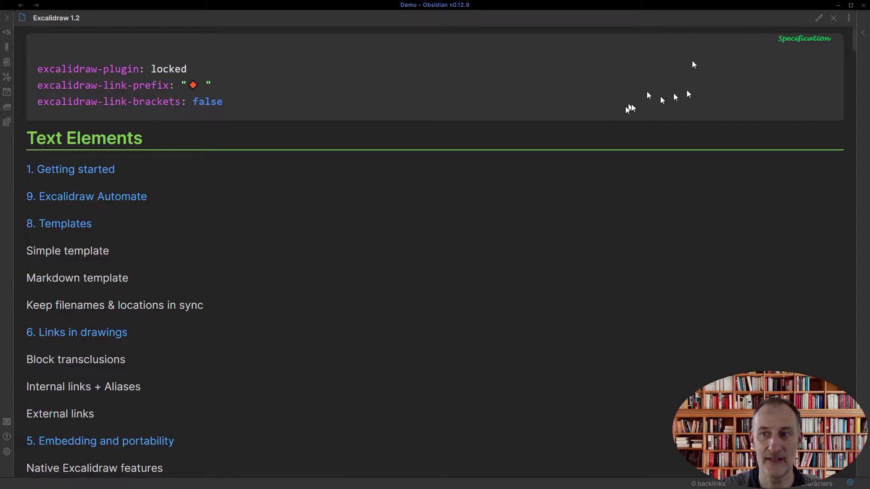
click(820, 21)
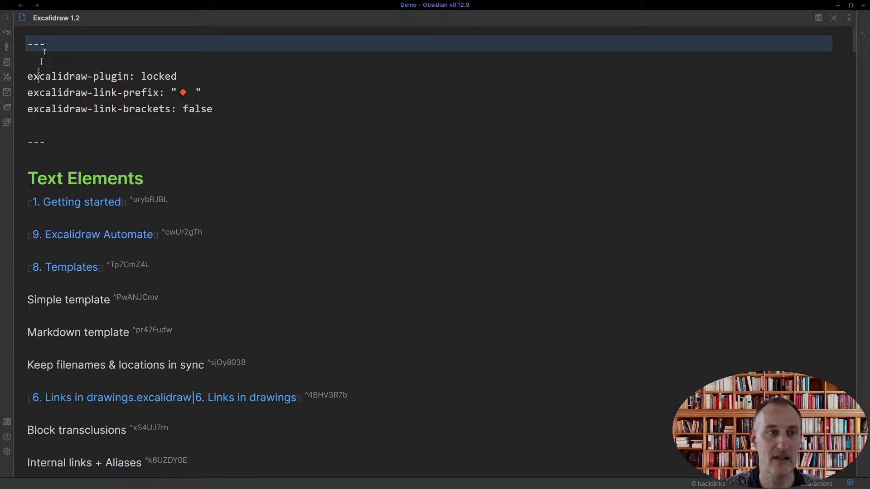
click(44, 126)
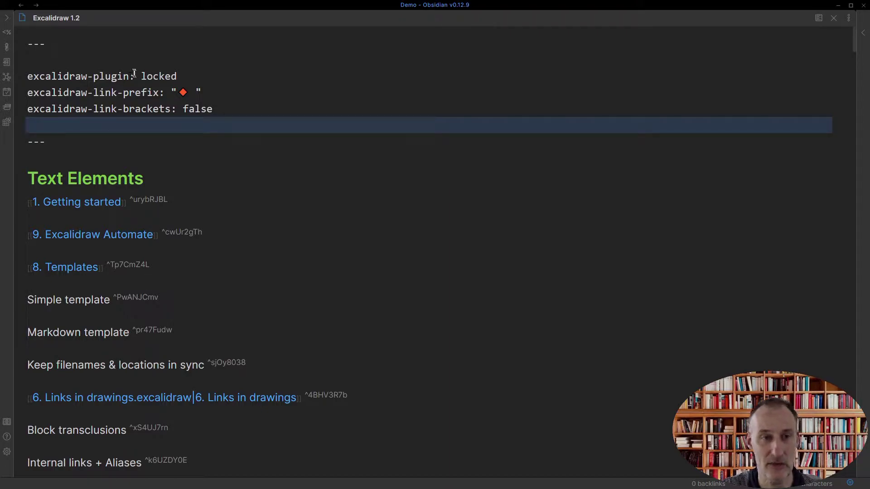
Reveal the raw link brackets and block IDs of the Excalidraw Automate and Templates elements
scroll(87, 144, down, 2)
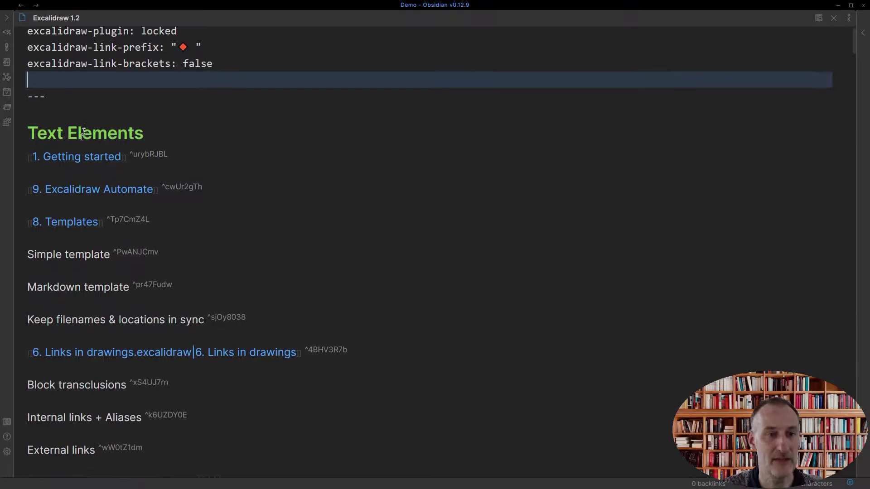
click(141, 151)
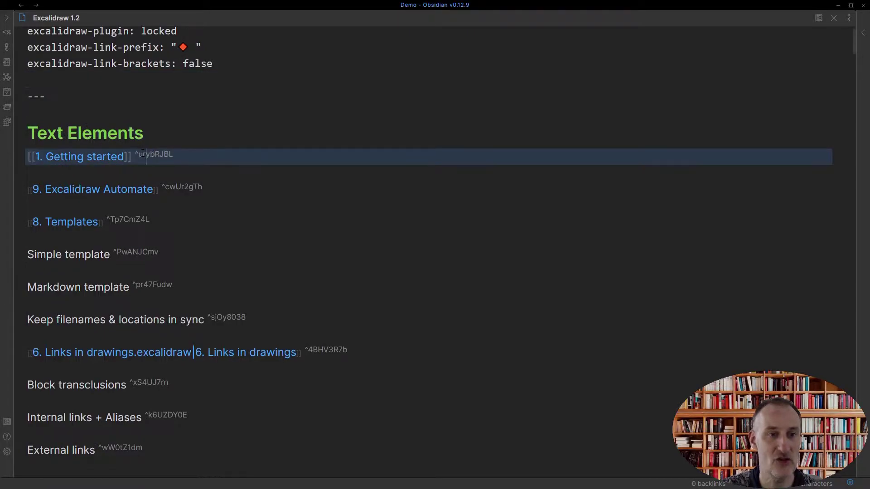
click(181, 187)
click(125, 209)
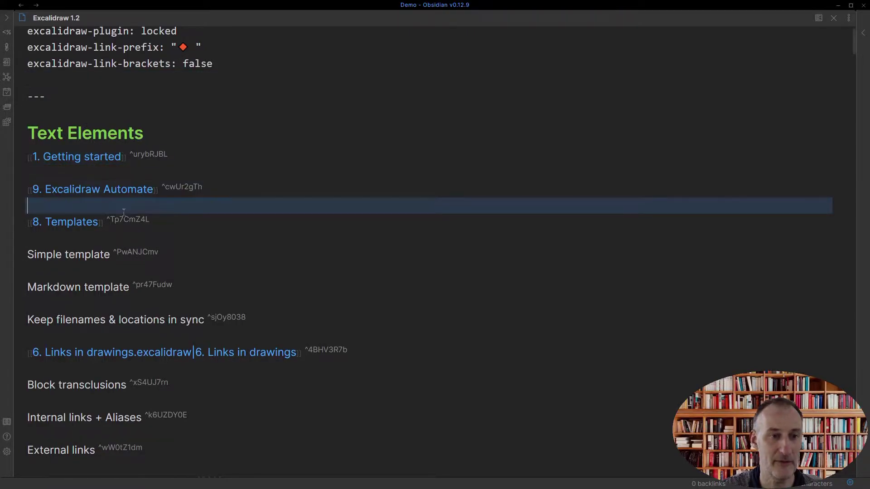
click(130, 222)
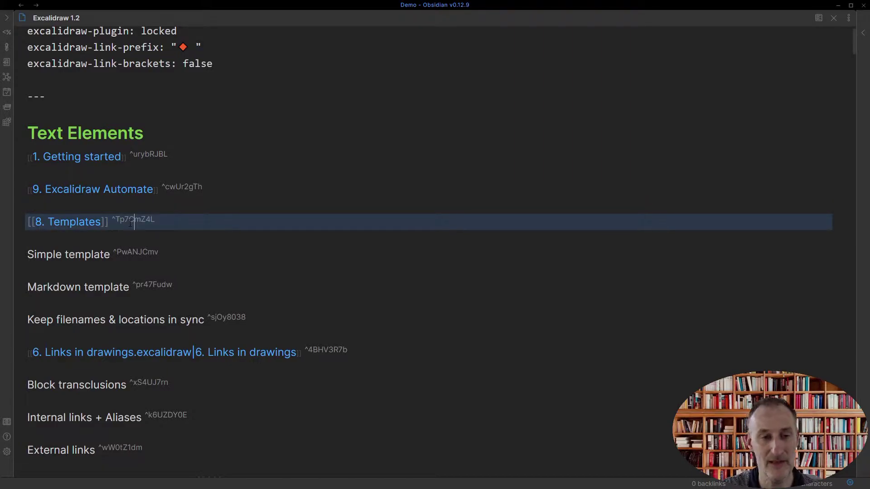
click(110, 257)
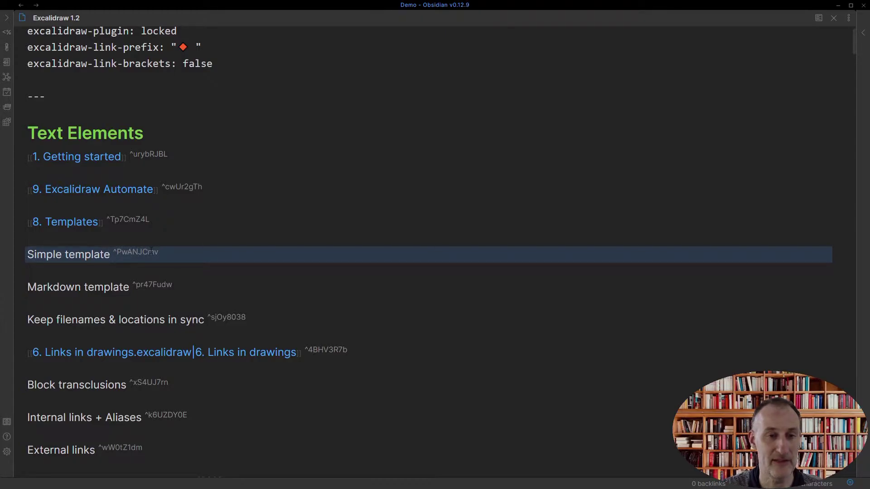
scroll(151, 252, down, 15)
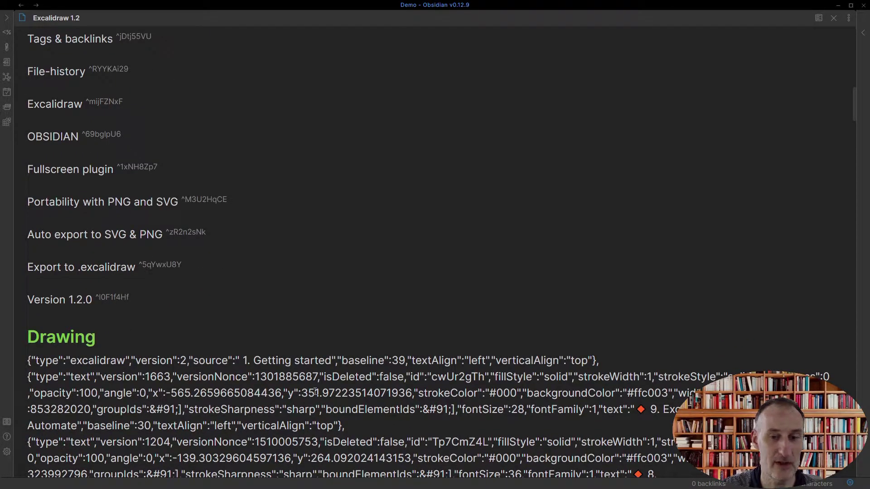
scroll(317, 392, down, 20)
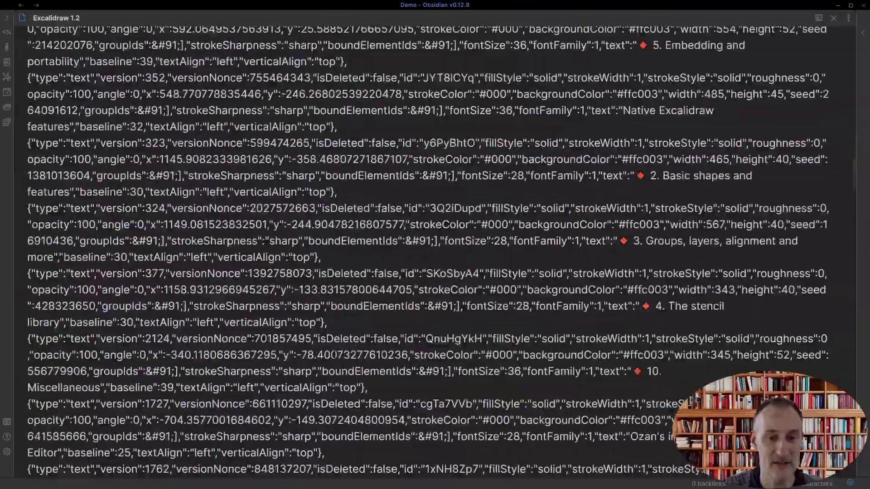
scroll(428, 251, down, 20)
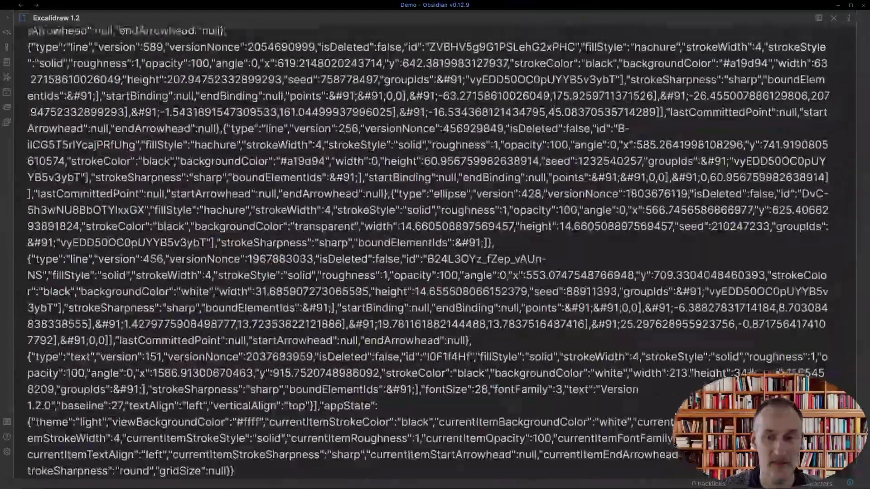
scroll(428, 253, up, 15)
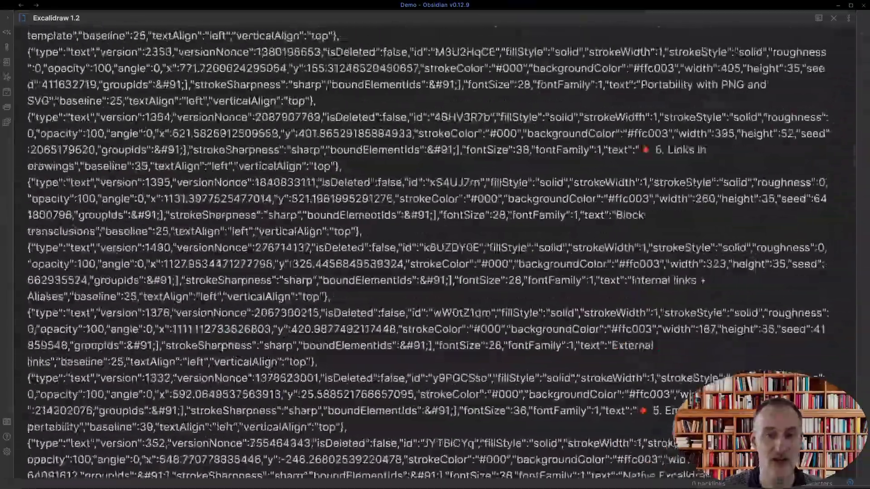
scroll(331, 355, up, 15)
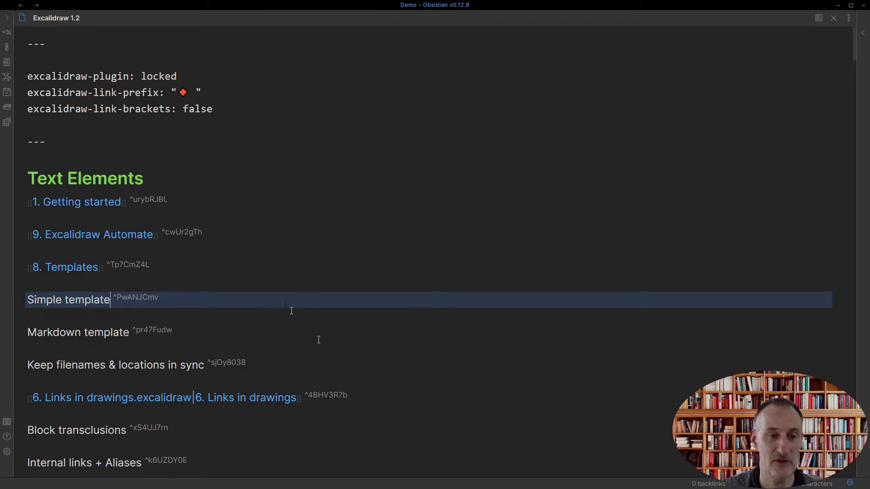
Add a #project tag on the line below the frontmatter
click(143, 158)
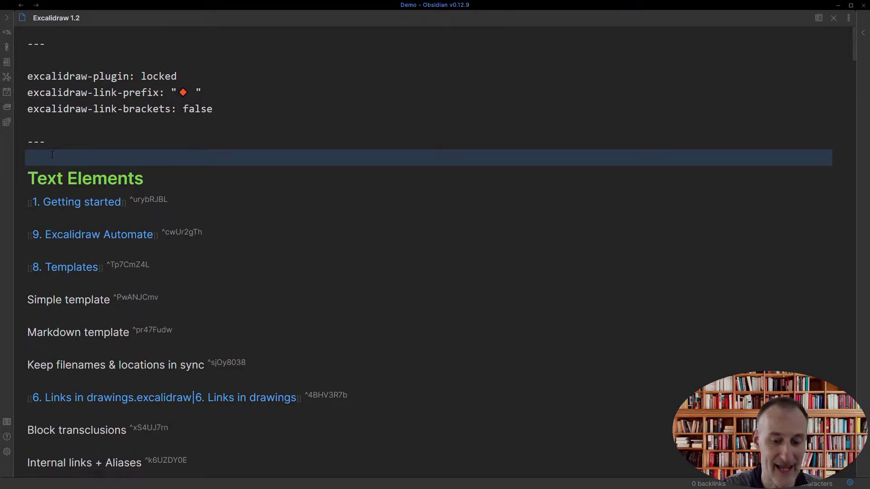
text(#)
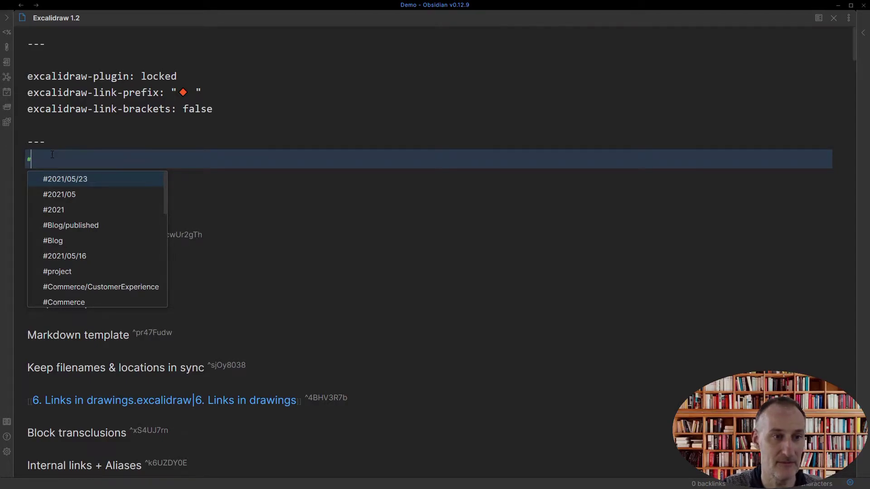
key(Down)
key(Down)
key(Down)
key(Down)
key(Down)
key(Down)
key(Return)
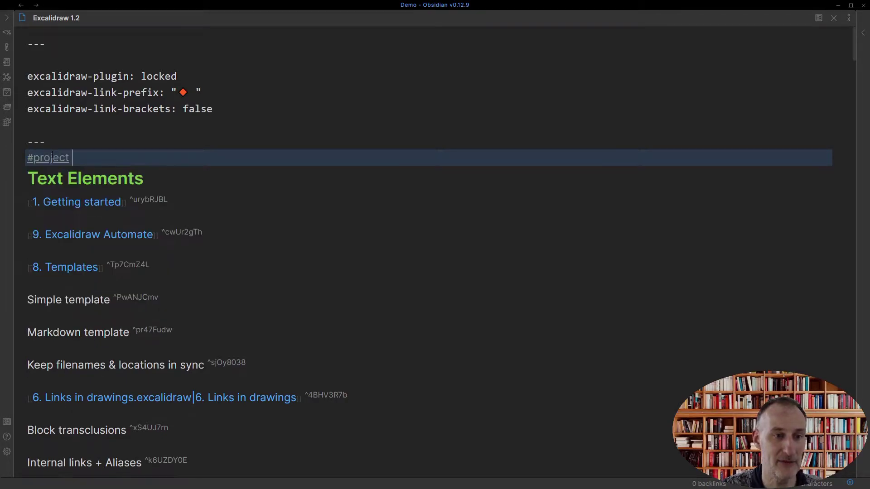
key(Return)
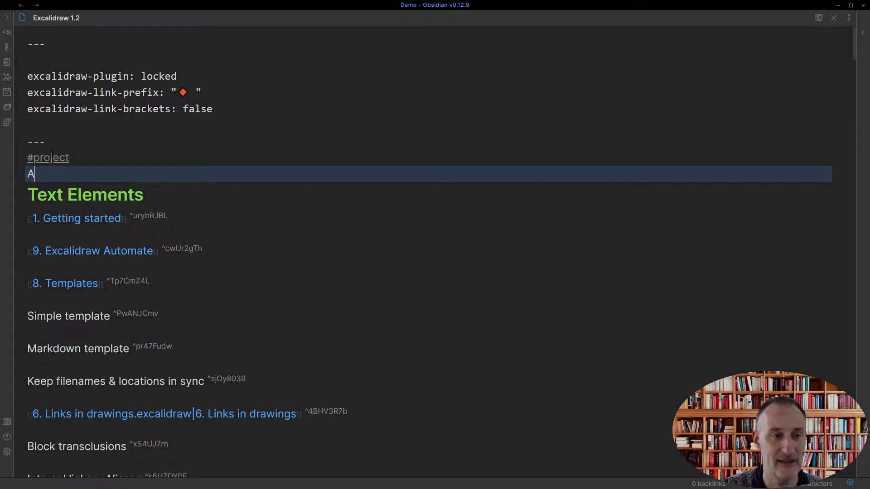
Write the description 'Any description I may want' beneath the tag
text(Any desc)
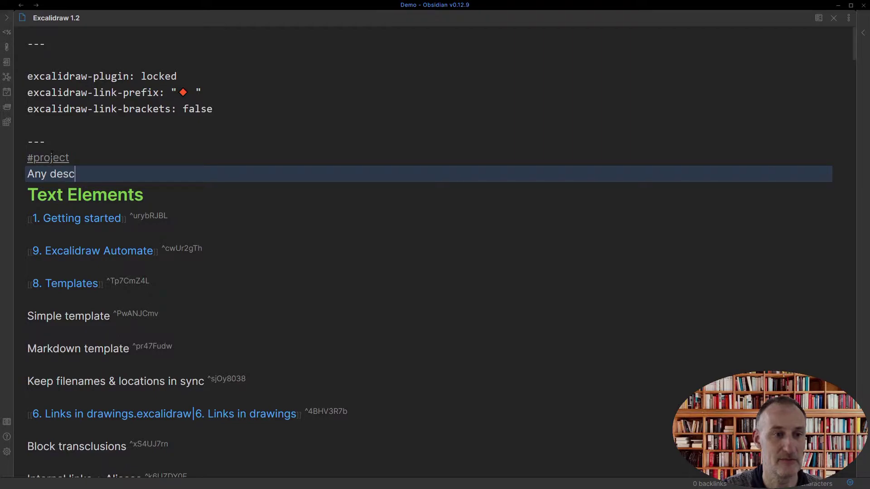
text(ription )
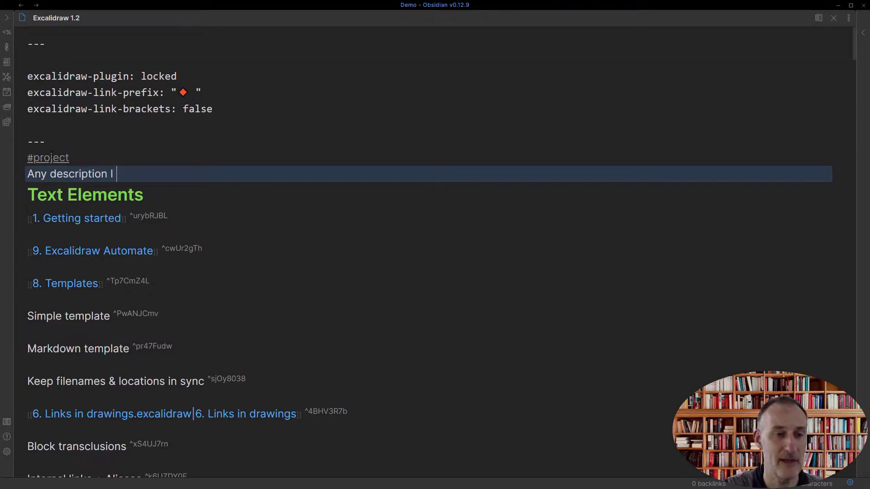
text(I ma)
key(BackSpace)
text(may want...)
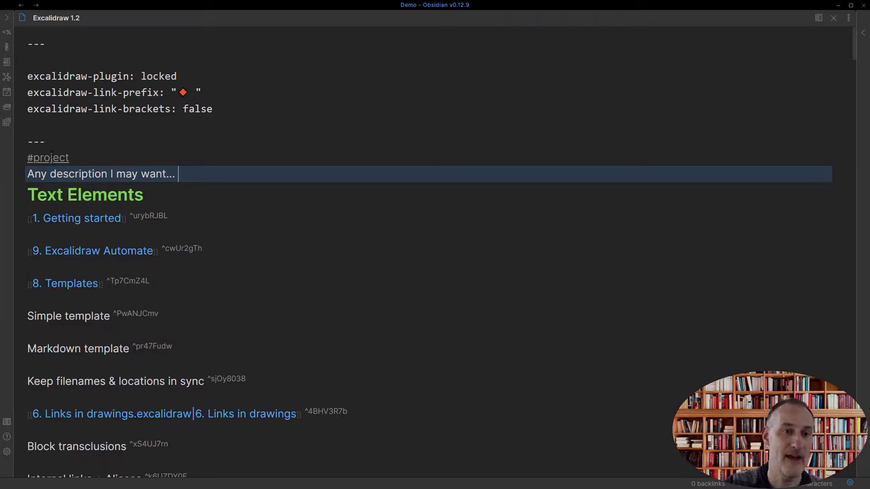
key(Return)
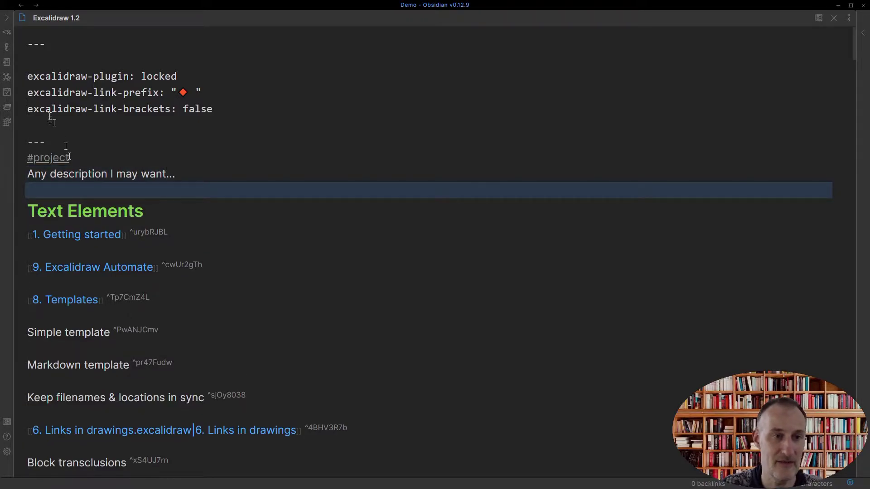
Select most of the description text, then place the caret on the empty front-matter line
click(31, 209)
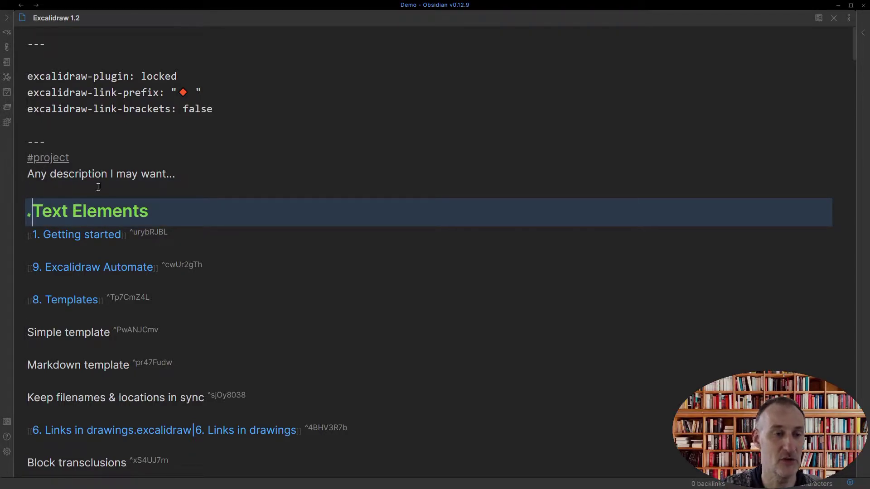
click(193, 173)
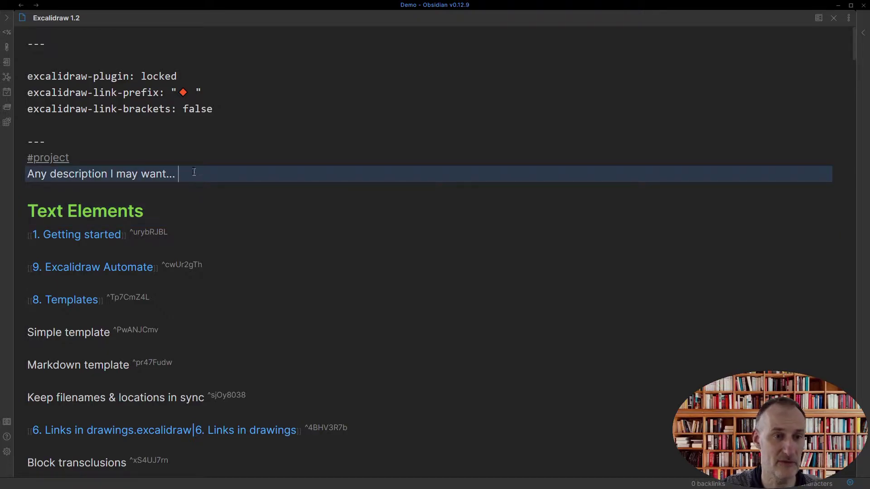
mouse_move(193, 174)
mouse_down()
mouse_move(31, 159)
mouse_move(183, 180)
mouse_up()
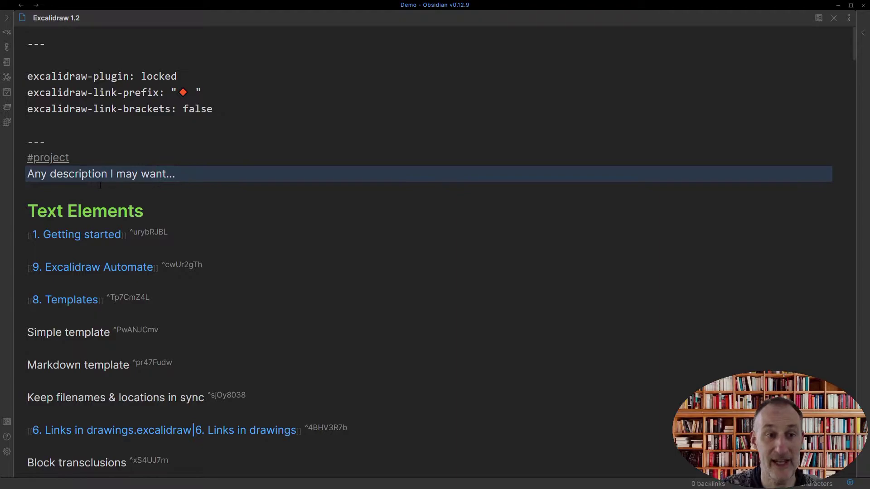
click(122, 211)
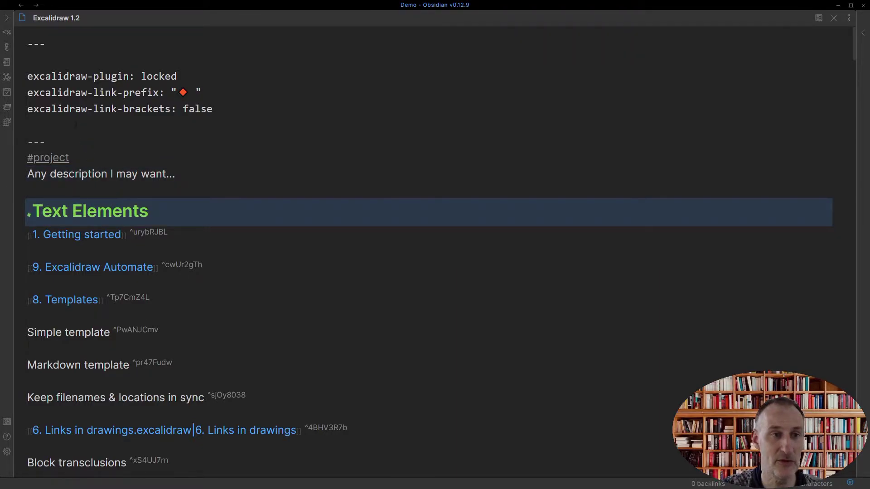
click(76, 125)
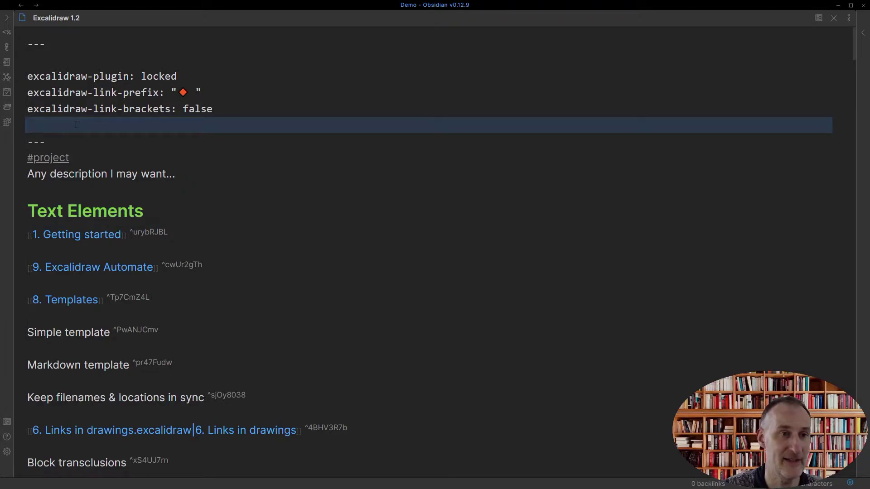
Add the line 'aliases: [Excalidraw]' to the note's front matter
text(aliases)
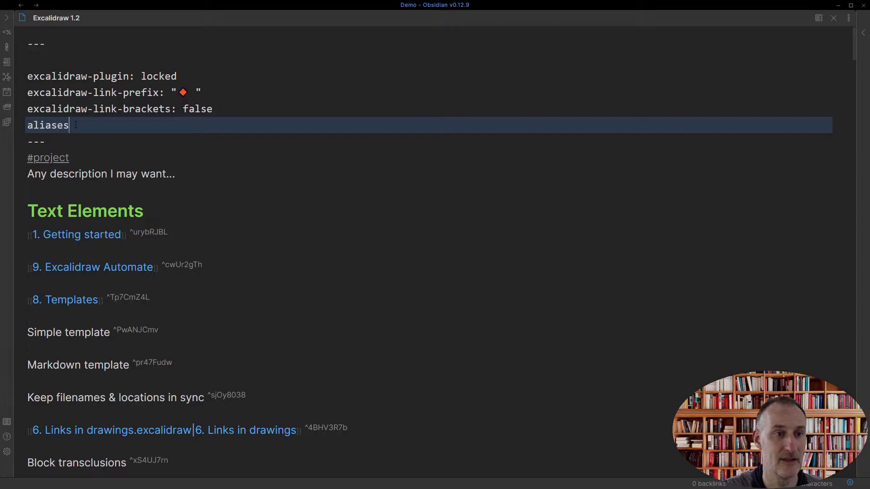
text(: [)
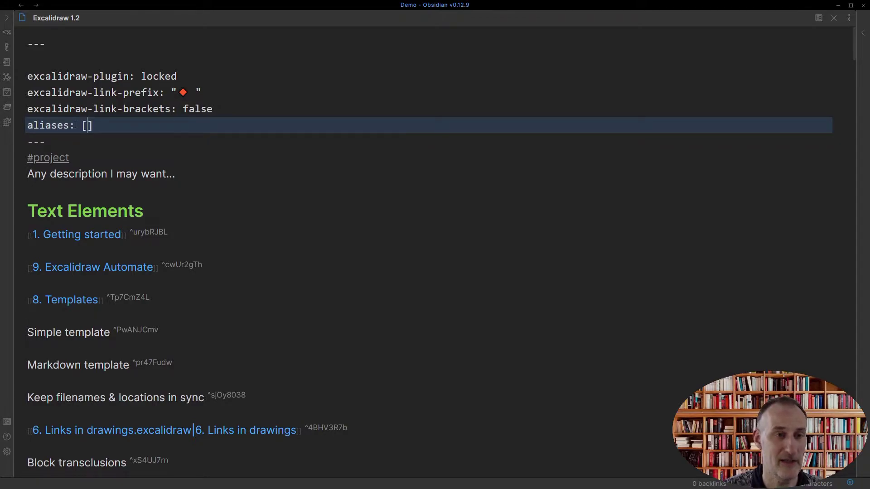
text(Excl)
key(BackSpace)
text(alidraw)
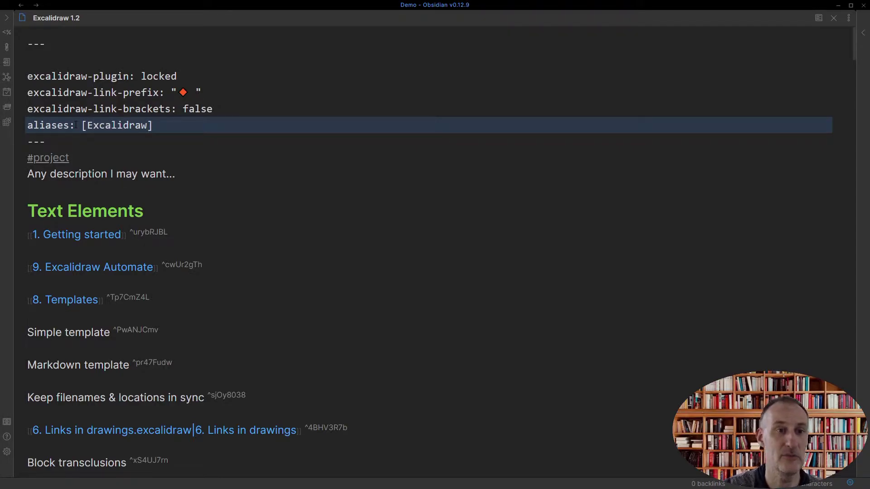
click(134, 155)
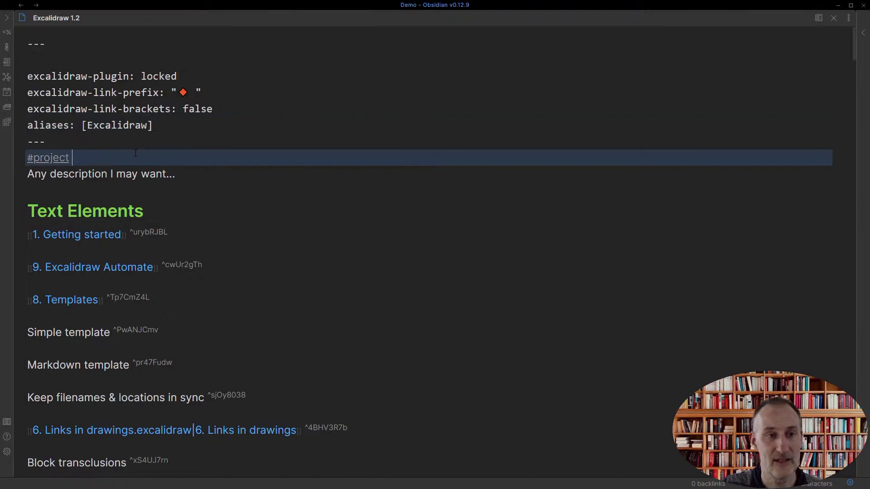
click(181, 127)
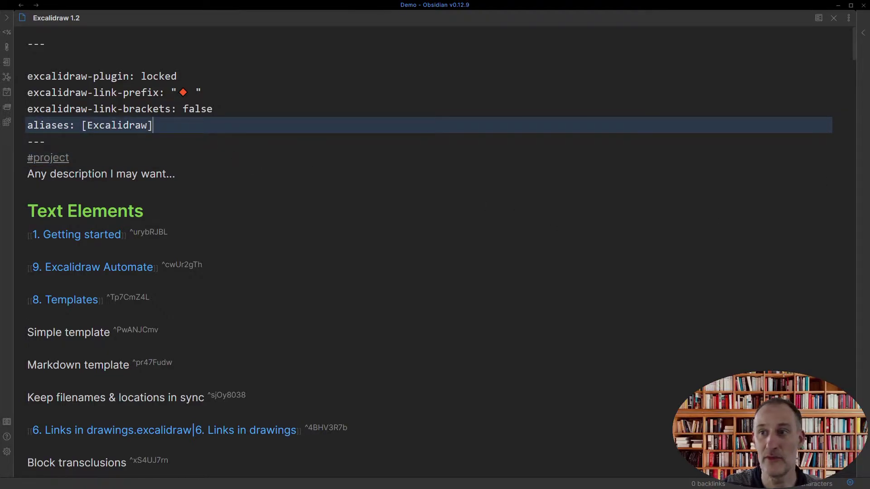
Reopen the note as an Excalidraw drawing, then return it to markdown view
click(848, 18)
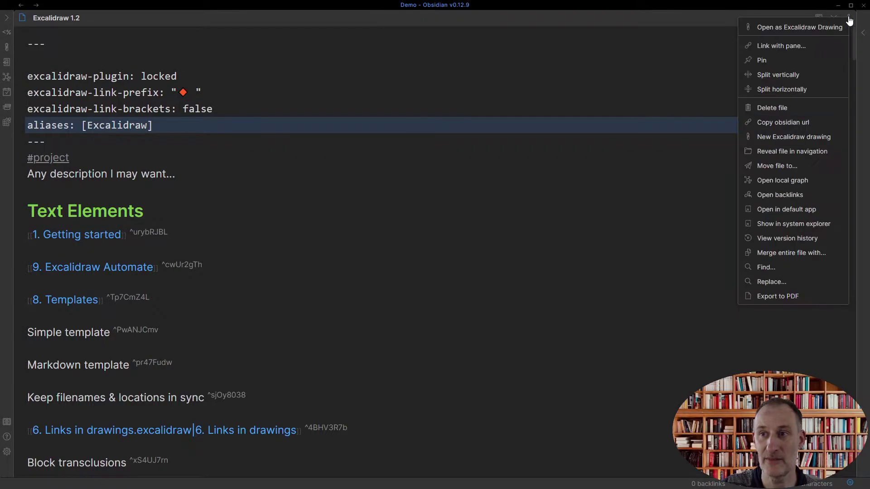
click(784, 28)
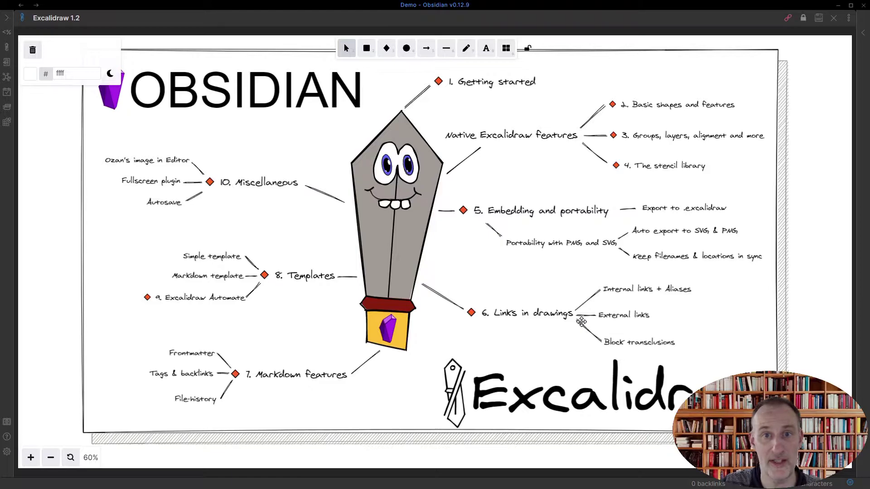
click(848, 18)
click(706, 25)
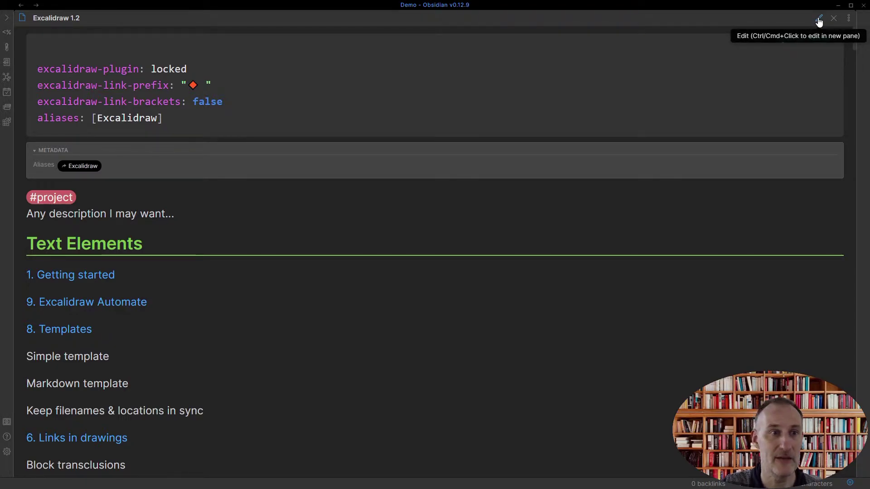
Open Excalidraw 1.2 from the file explorer as a drawing in a new split pane
click(11, 20)
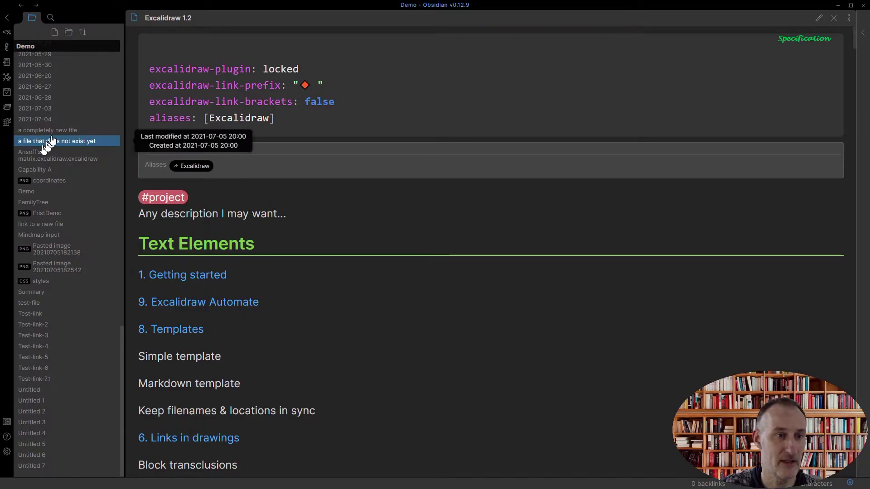
scroll(49, 219, up, 5)
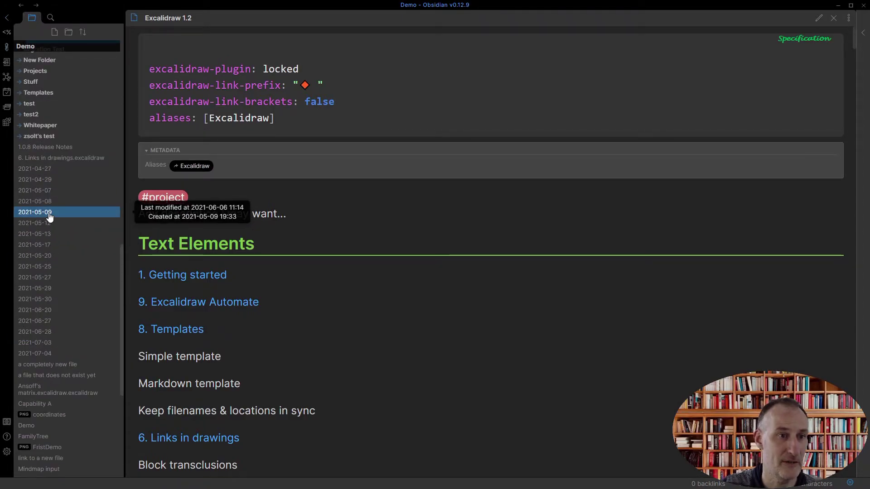
scroll(50, 218, up, 3)
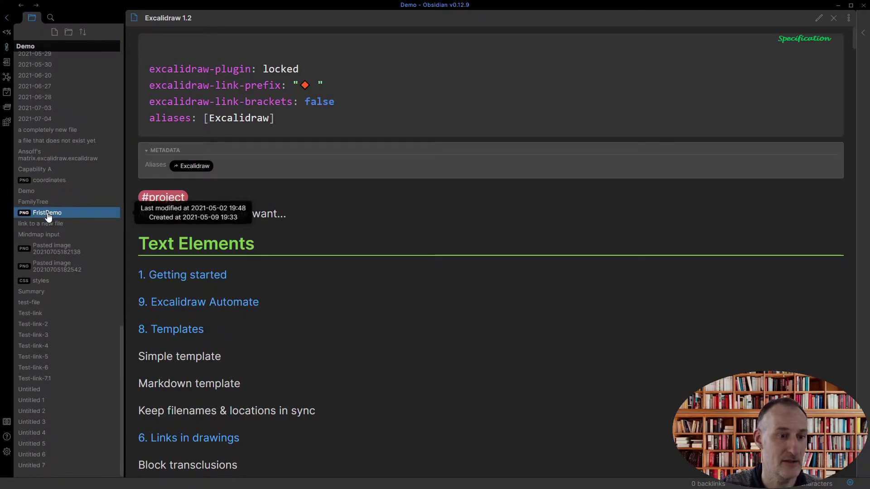
scroll(49, 217, up, 1)
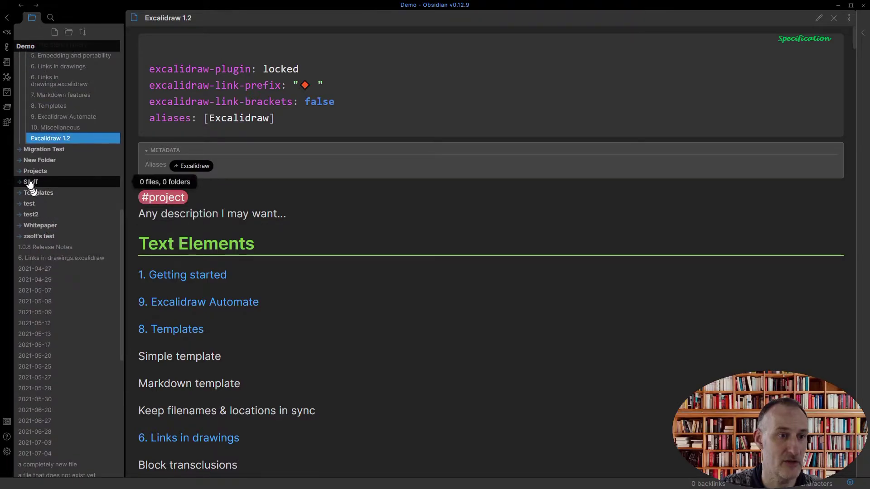
click(60, 142)
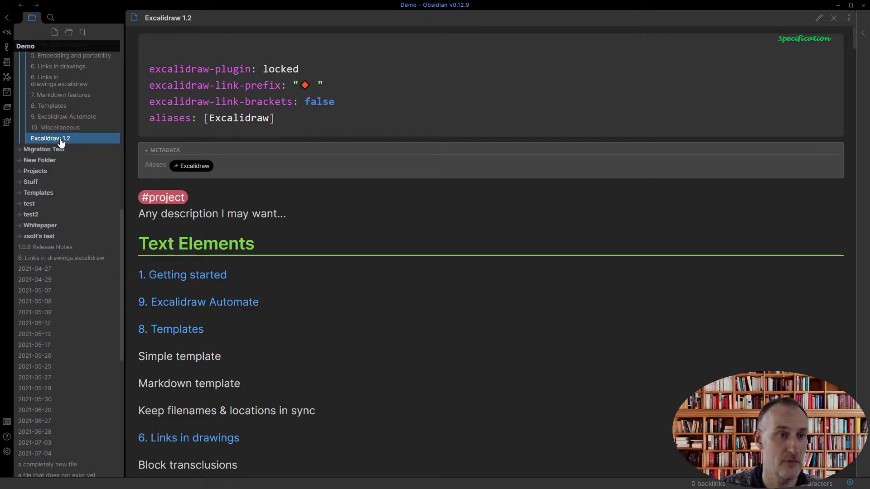
ctrl+click(61, 143)
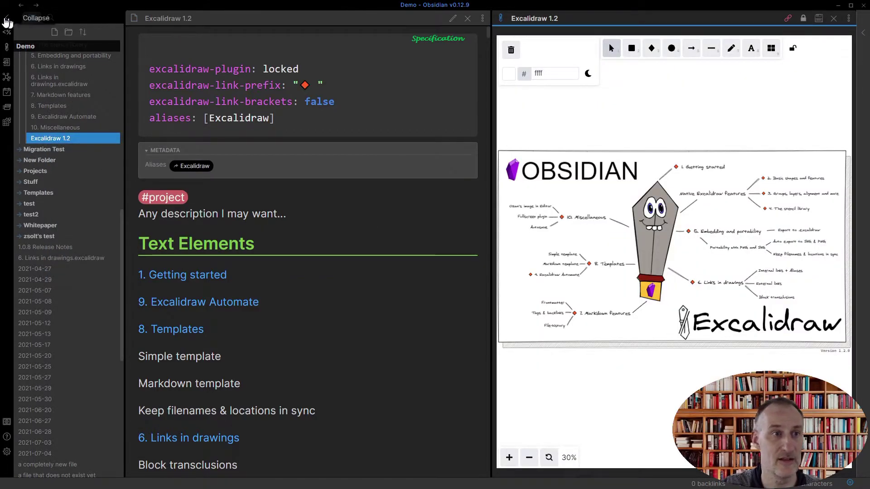
Hide the file list and switch the left markdown note to editing mode
click(7, 18)
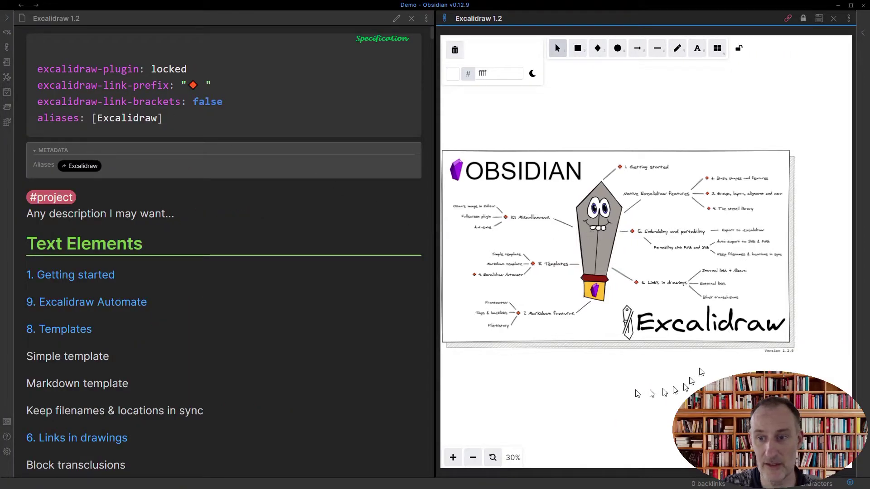
scroll(540, 234, up, 2)
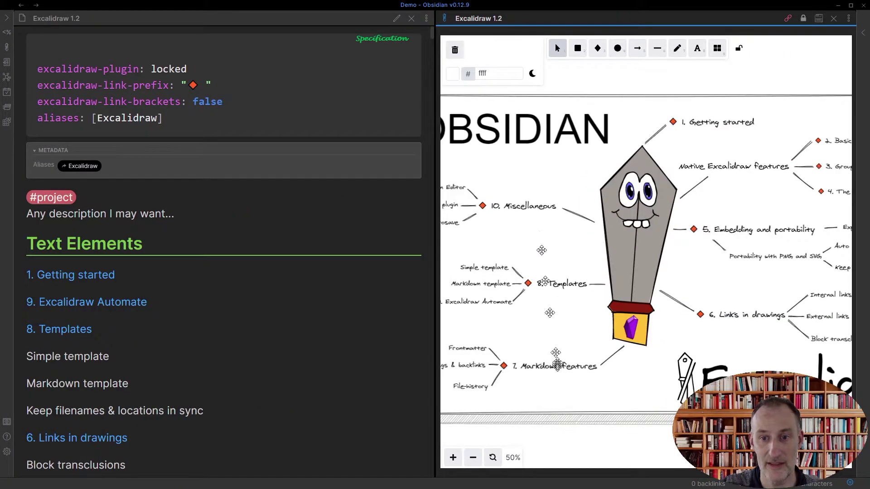
scroll(132, 293, down, 3)
scroll(133, 291, down, 1)
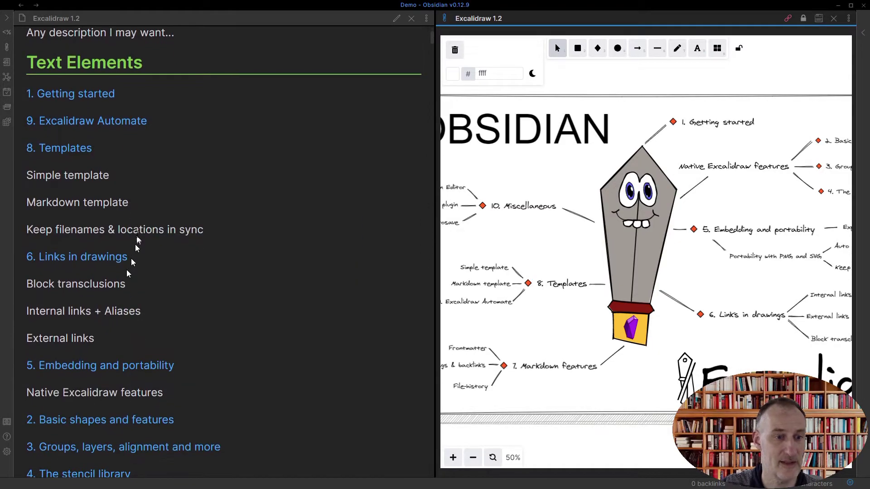
scroll(122, 261, down, 1)
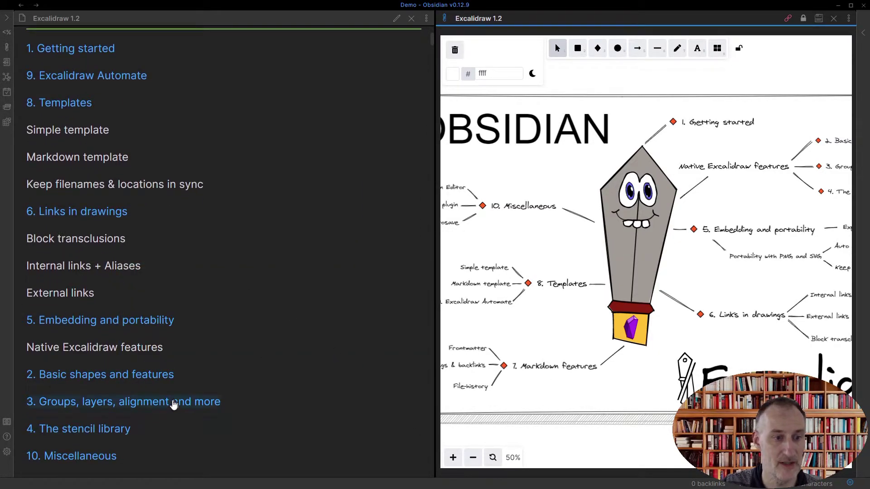
scroll(163, 249, down, 1)
scroll(163, 249, down, 4)
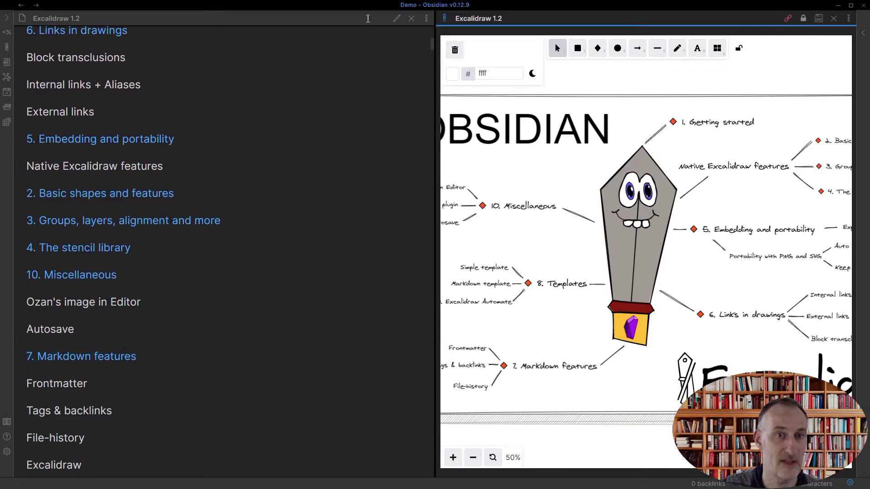
click(396, 18)
scroll(118, 368, down, 2)
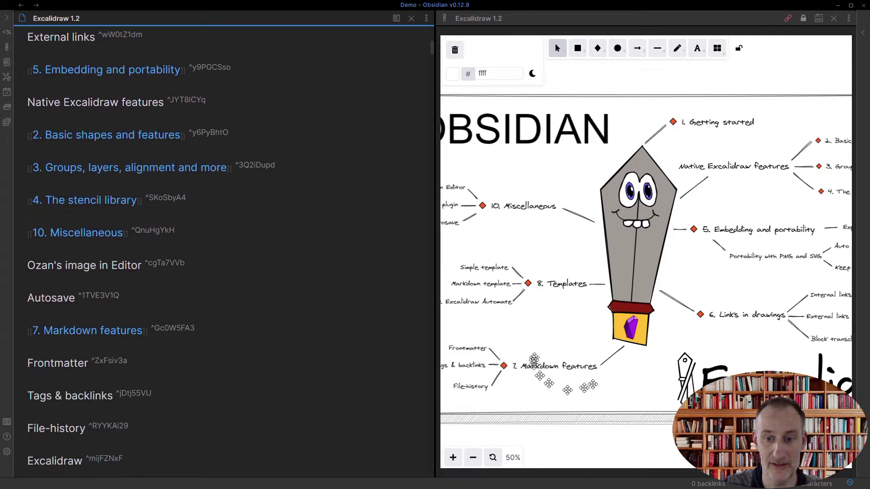
Add the text element 'I am adding some text' on a new line under 7. Markdown features
click(148, 327)
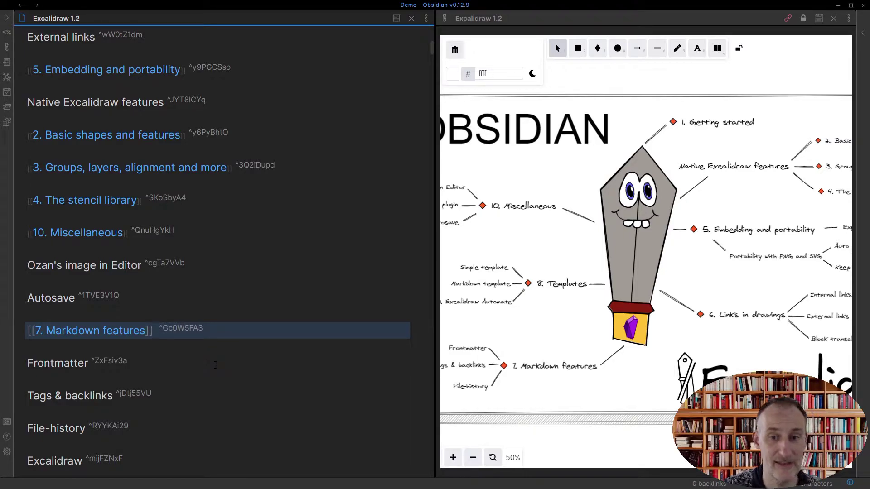
key(Return)
text(I am )
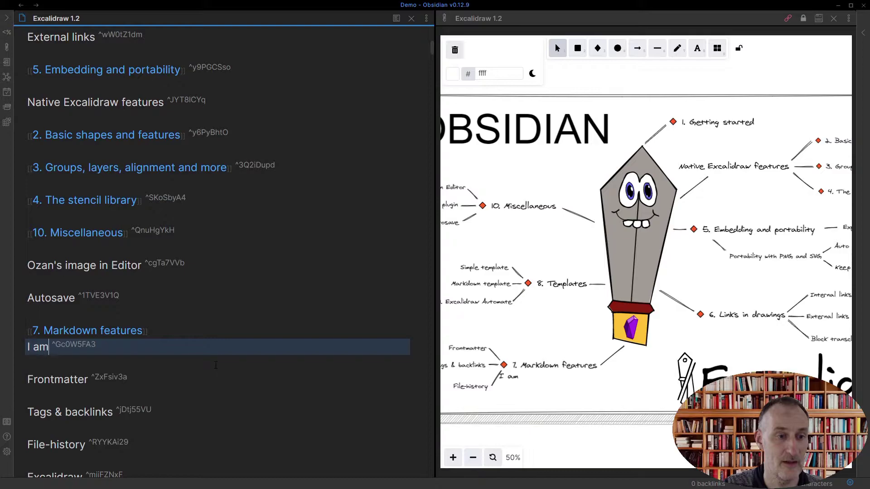
text(adding som)
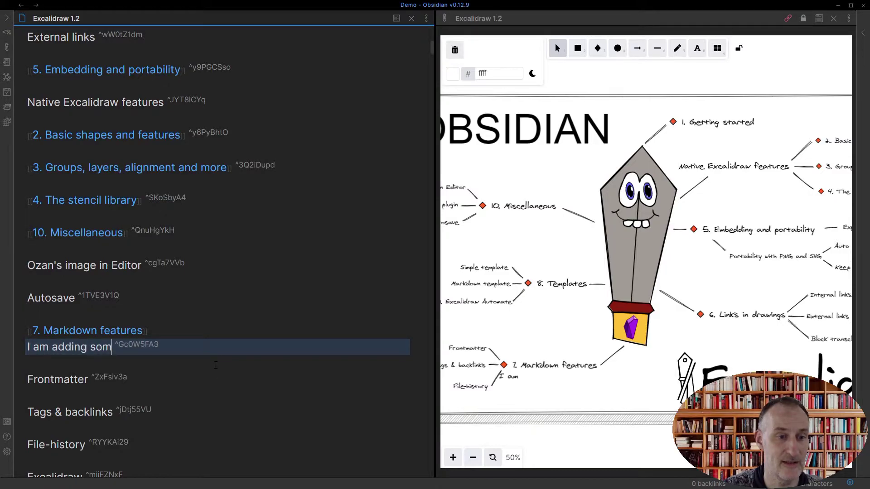
text(e text)
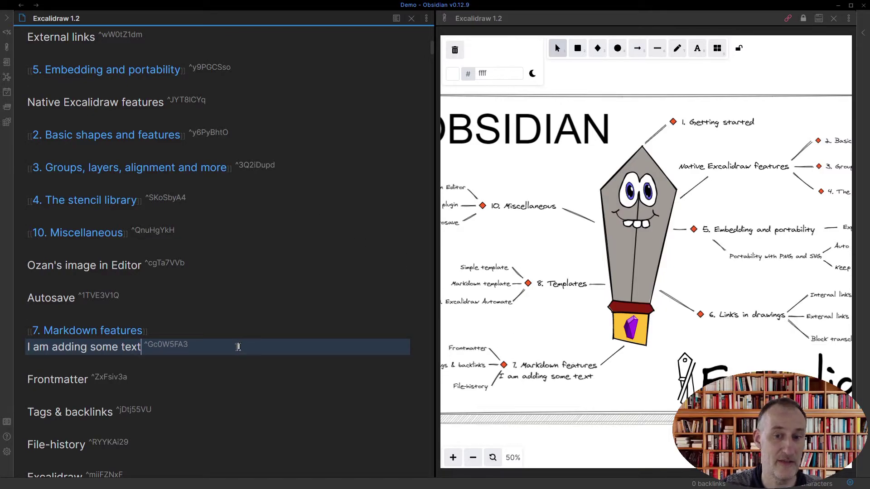
scroll(197, 323, up, 10)
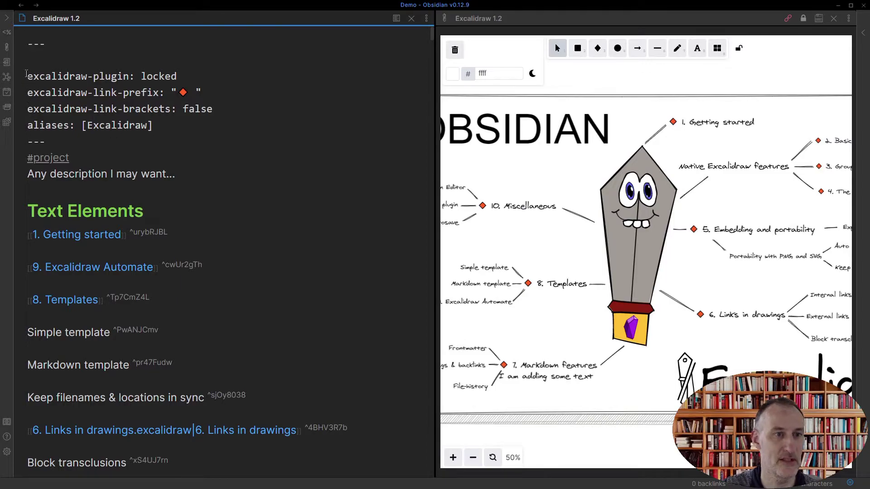
drag(27, 77, 184, 77)
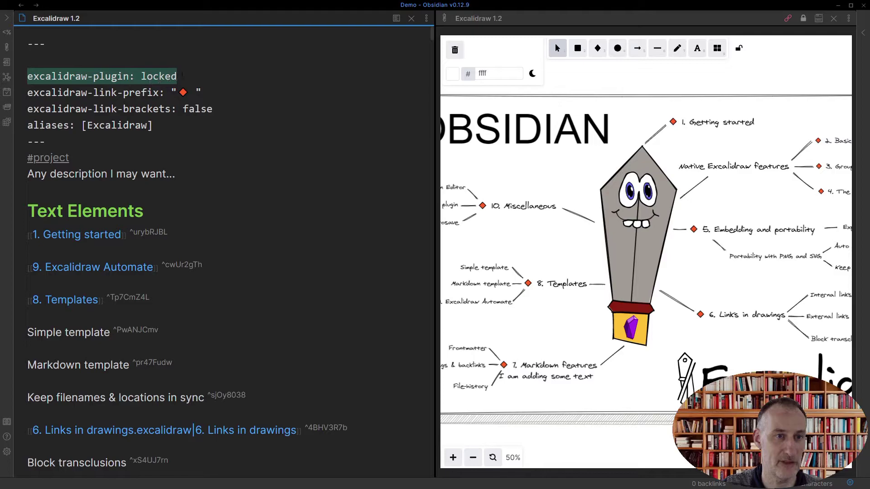
click(44, 87)
click(29, 77)
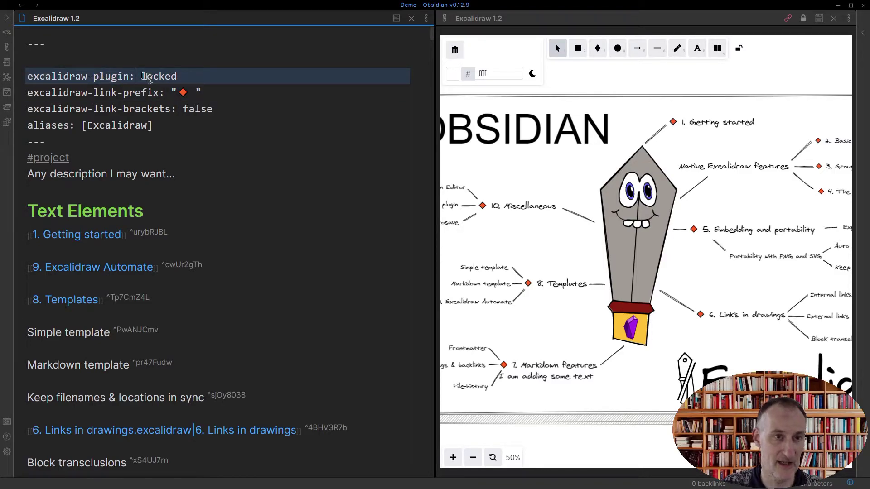
drag(142, 76, 194, 76)
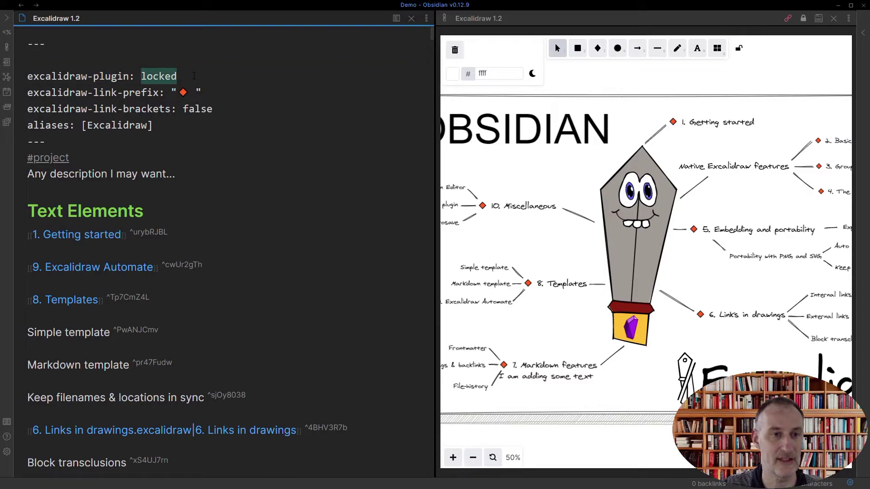
click(28, 92)
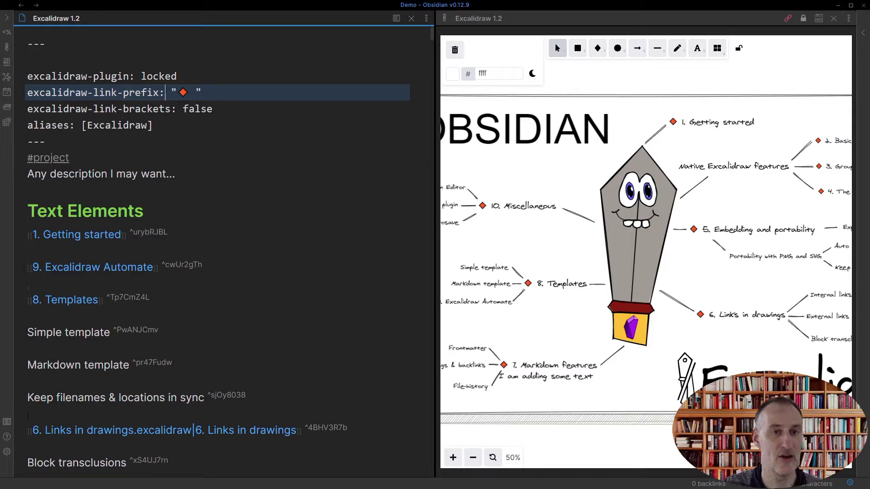
Set excalidraw-link-brackets to true and reopen the left pane as an Excalidraw drawing
double_click(197, 109)
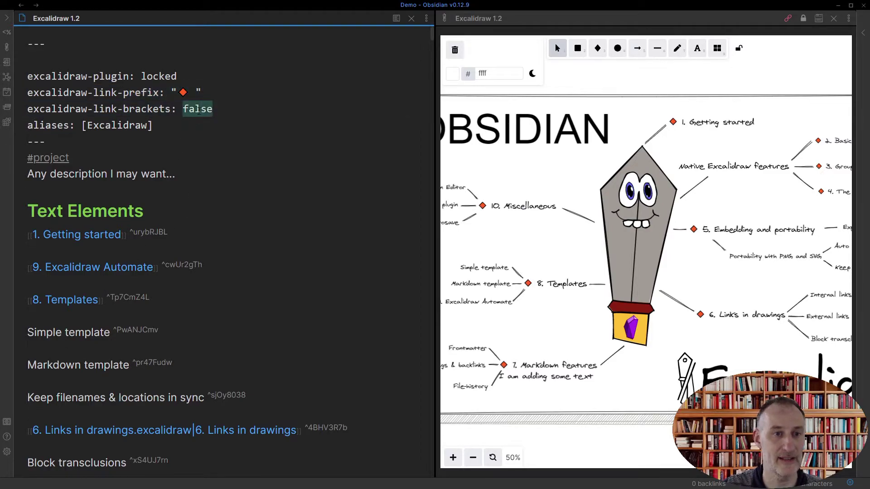
text(t)
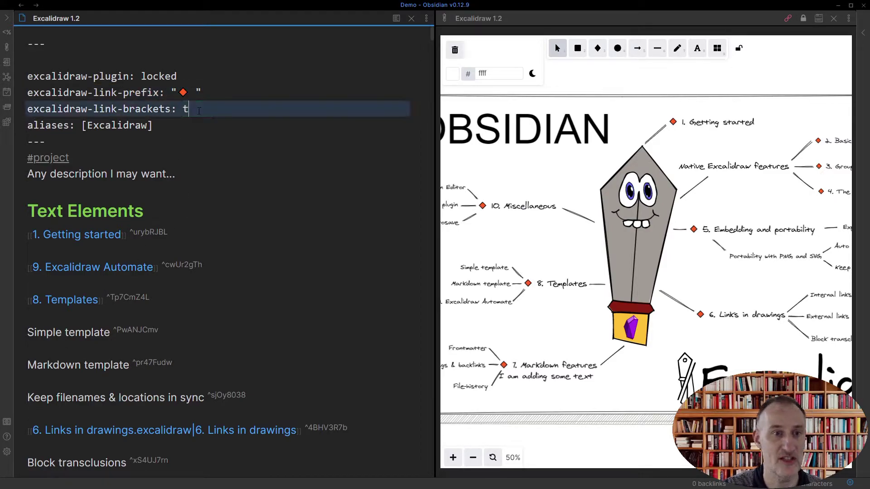
text(rue)
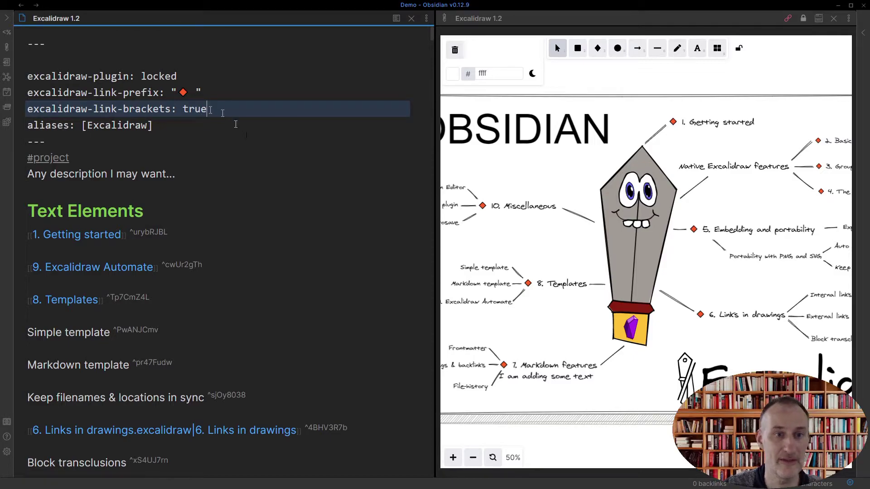
click(316, 209)
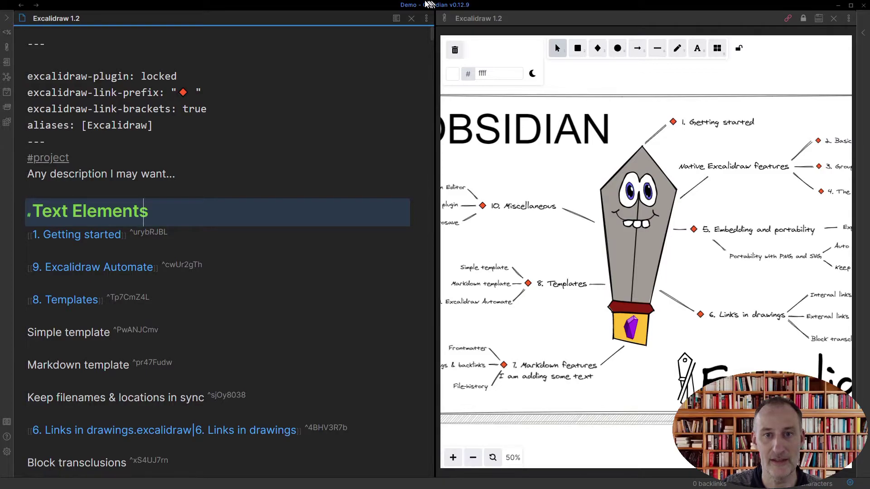
click(429, 19)
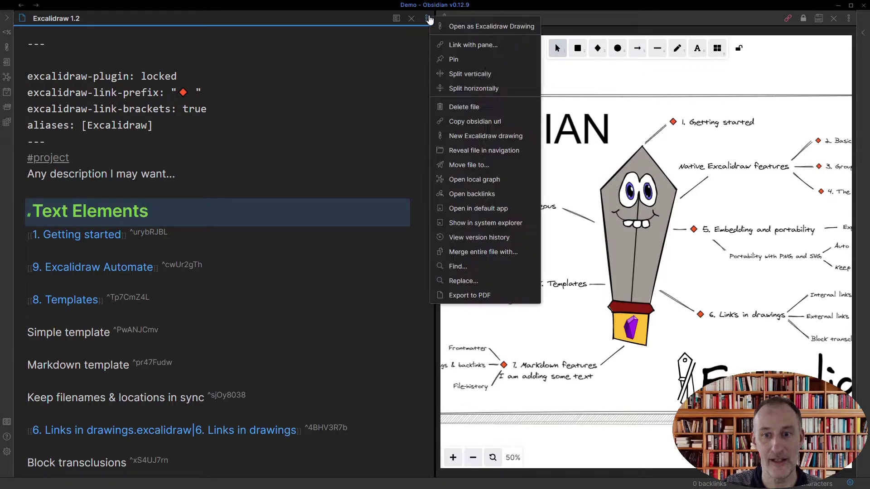
click(470, 31)
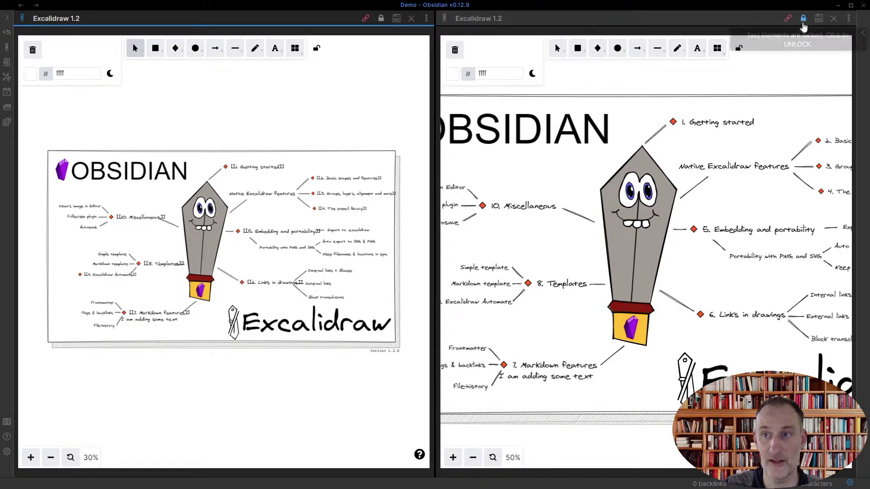
Unlock and relock the text elements so links re-render bracketed, then close the right pane
click(804, 20)
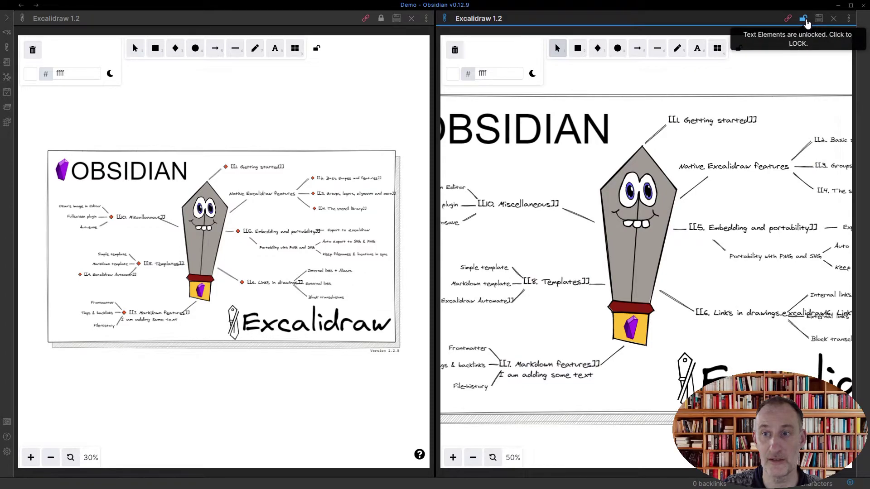
click(805, 20)
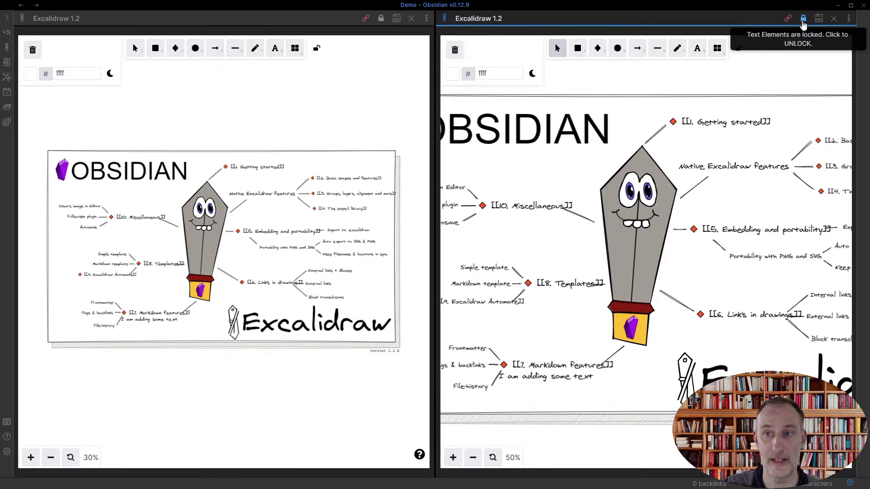
click(834, 19)
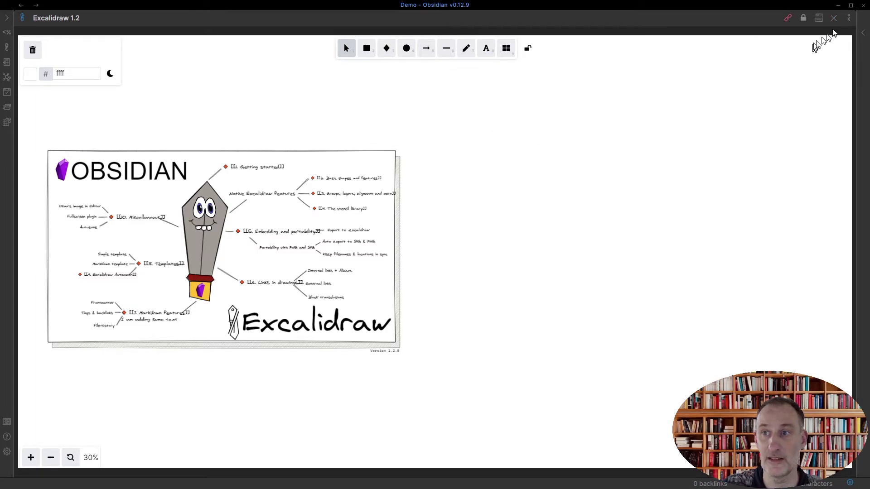
Open Excalidraw 1.2 as Markdown in source editing mode
click(849, 18)
click(763, 35)
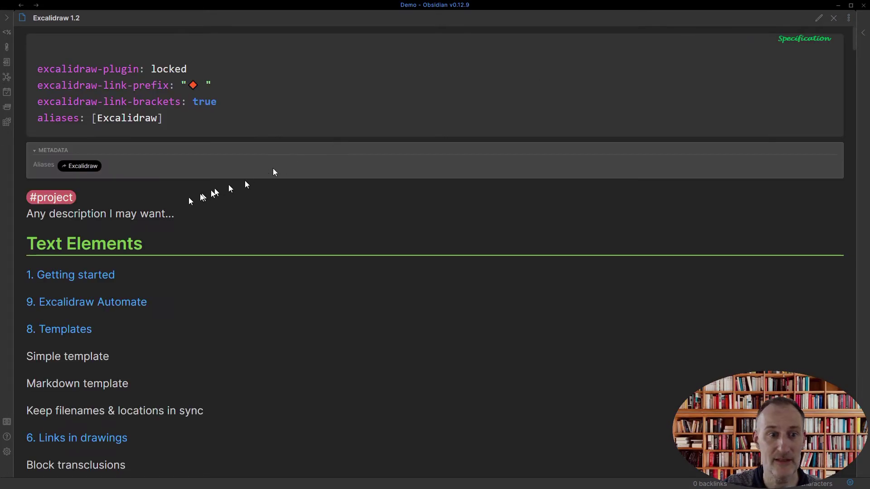
click(819, 19)
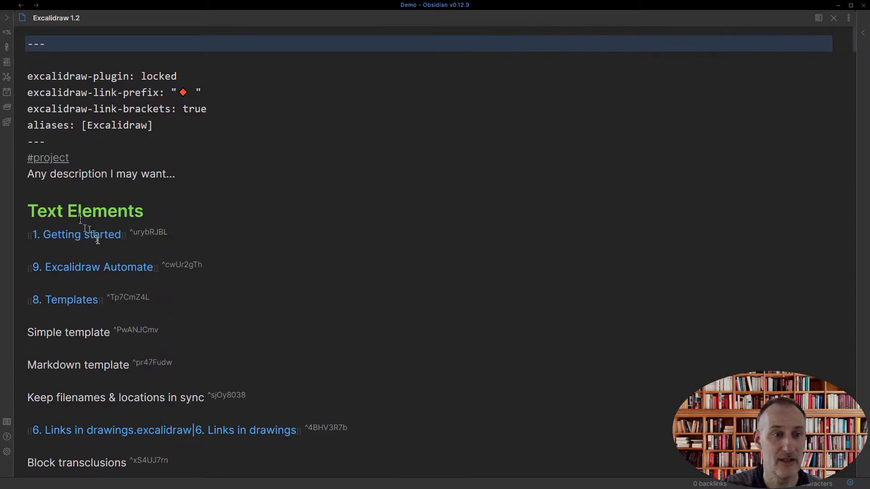
Replace the red diamond link prefix with the 👉 pointing-hand emoji
click(192, 95)
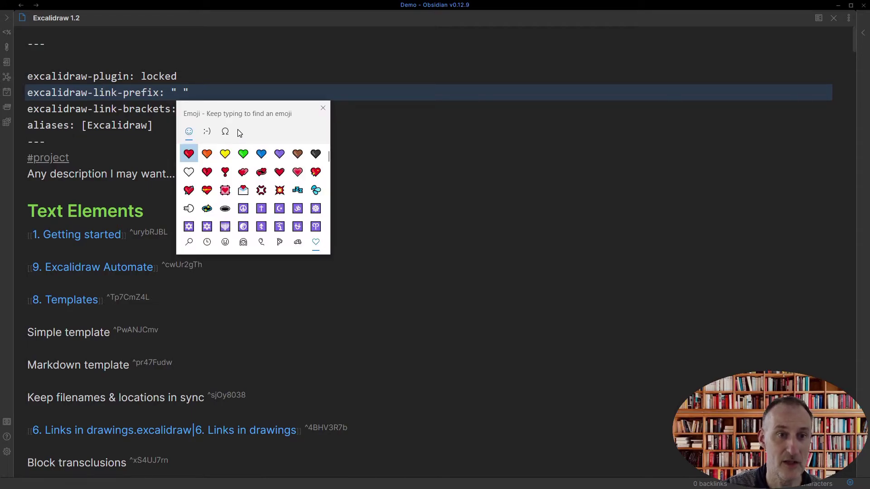
text(hand)
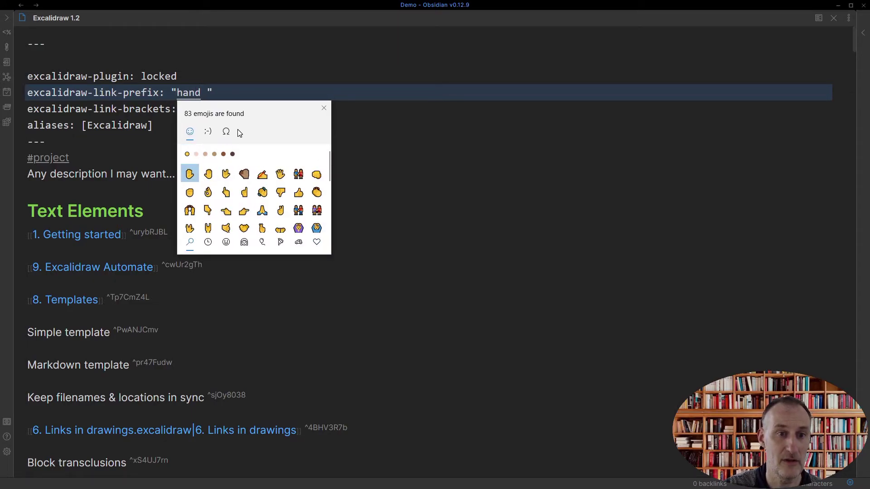
click(244, 211)
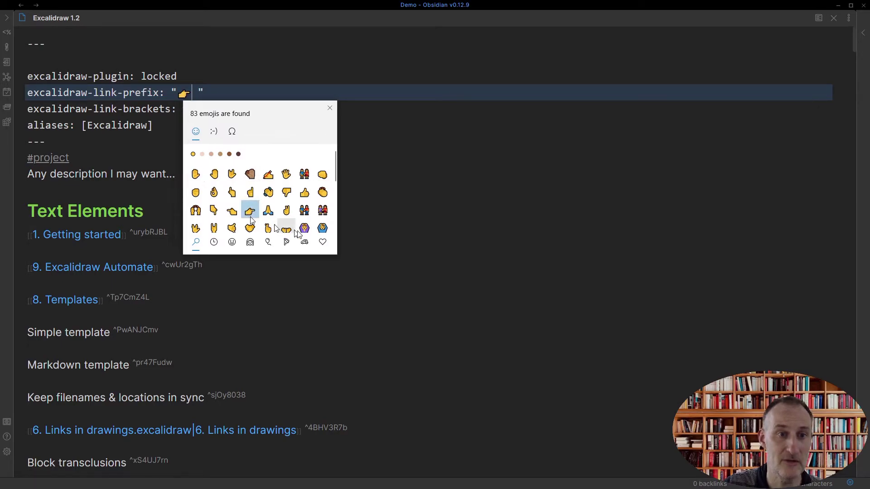
key(Escape)
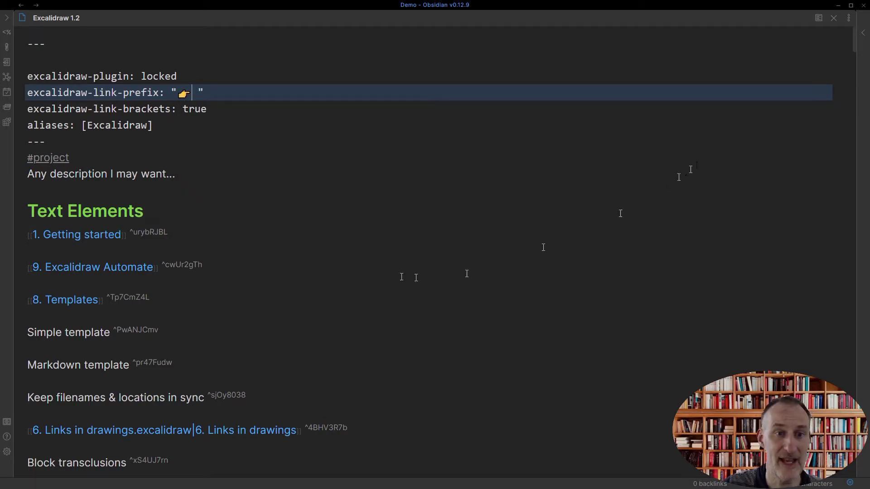
click(853, 20)
Reopen Excalidraw 1.2 as a drawing, then return it to its markdown view
click(790, 30)
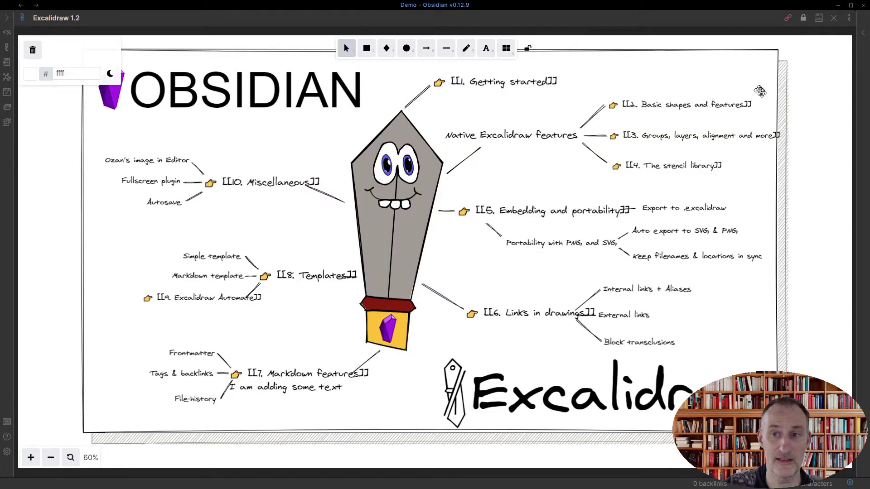
click(848, 19)
click(720, 30)
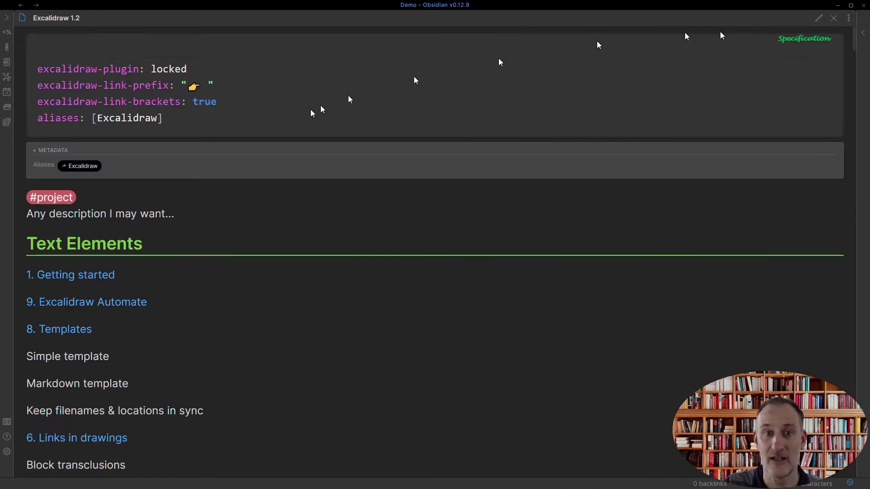
In source mode, follow the [[1. Getting started]] link, then go back to Excalidraw 1.2
click(820, 19)
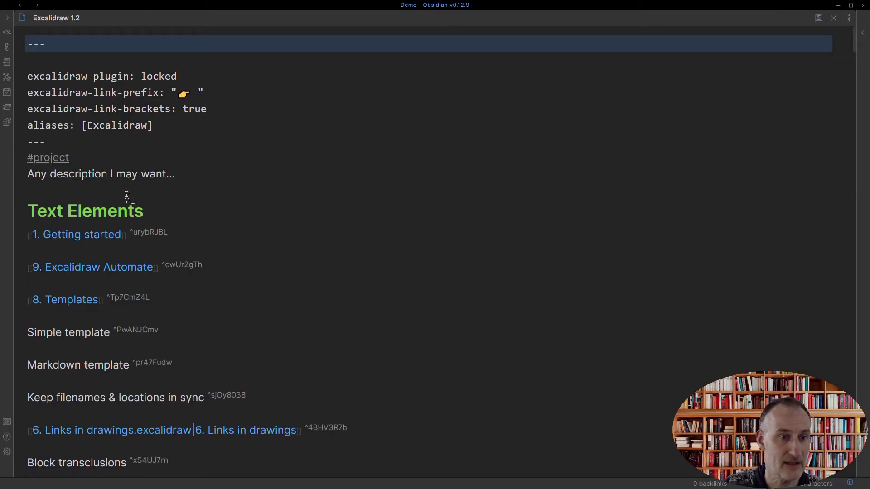
scroll(133, 200, down, 1)
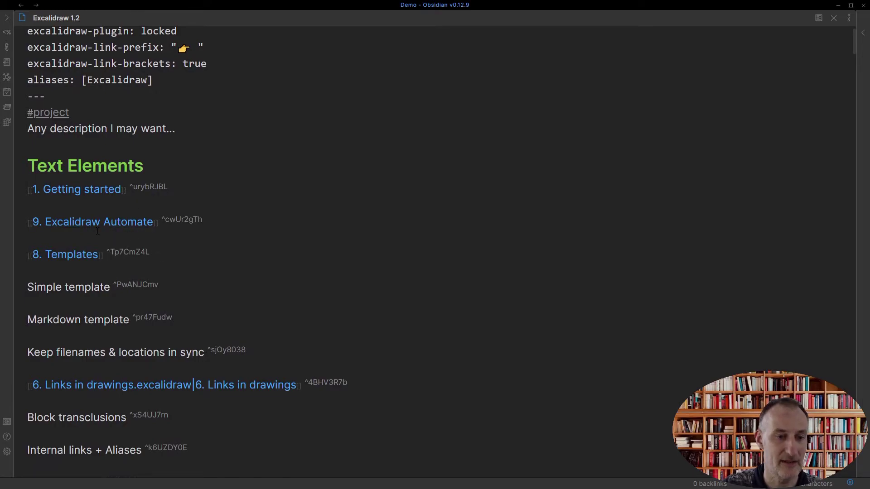
scroll(98, 232, down, 1)
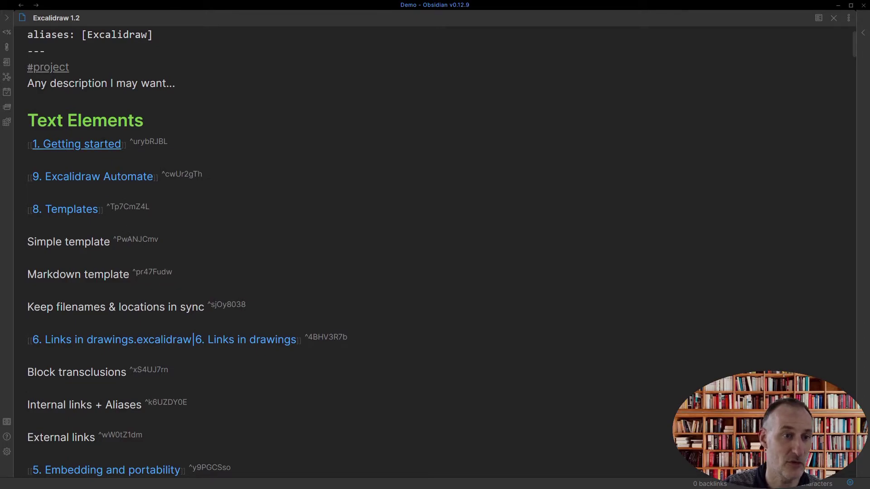
click(107, 144)
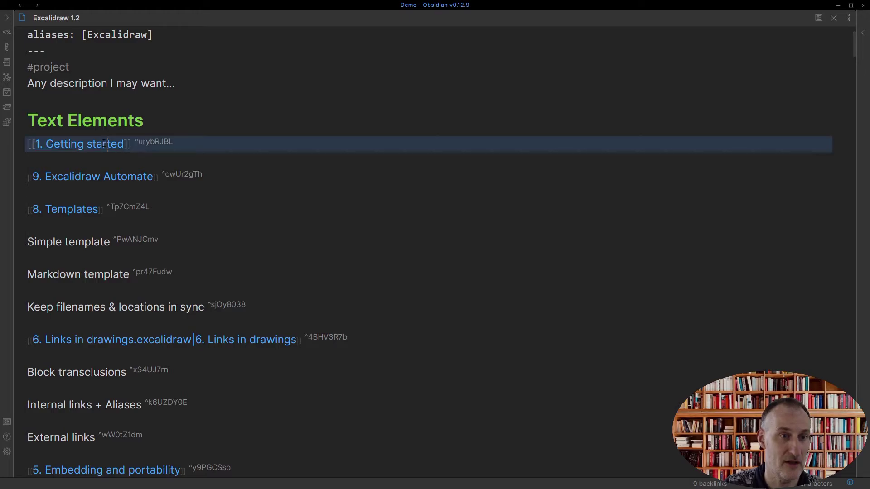
ctrl+click(104, 144)
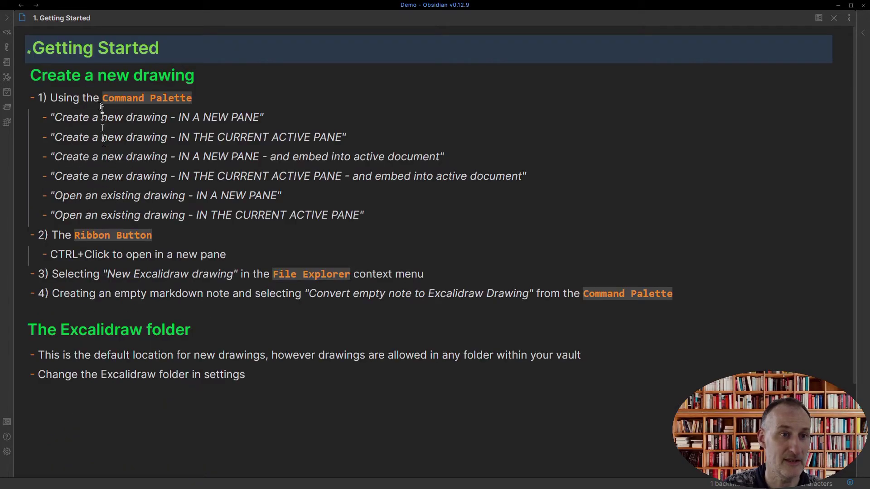
click(21, 5)
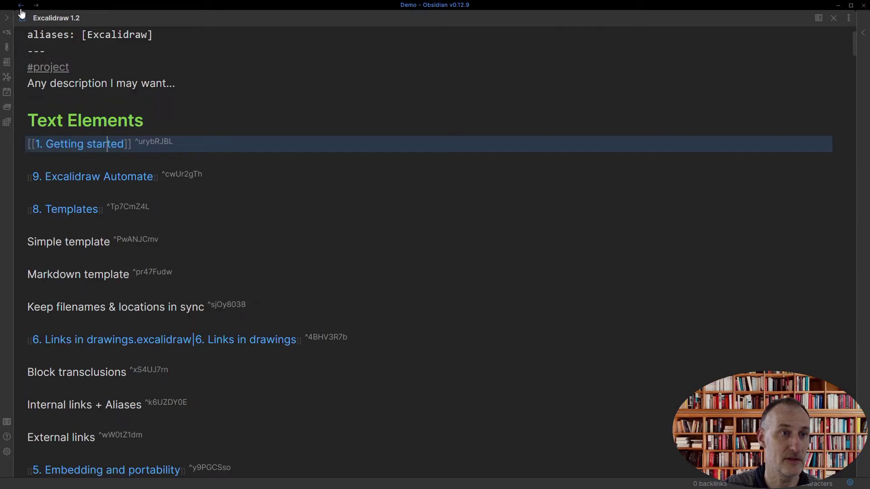
Open 1. Getting Started in a side pane with its Backlinks, showing Excalidraw 1.2 as a drawing
ctrl+click(98, 148)
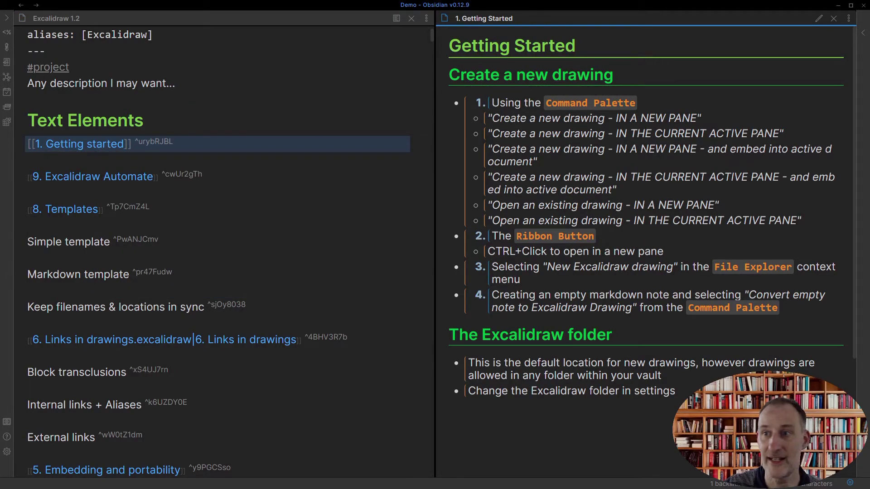
click(863, 34)
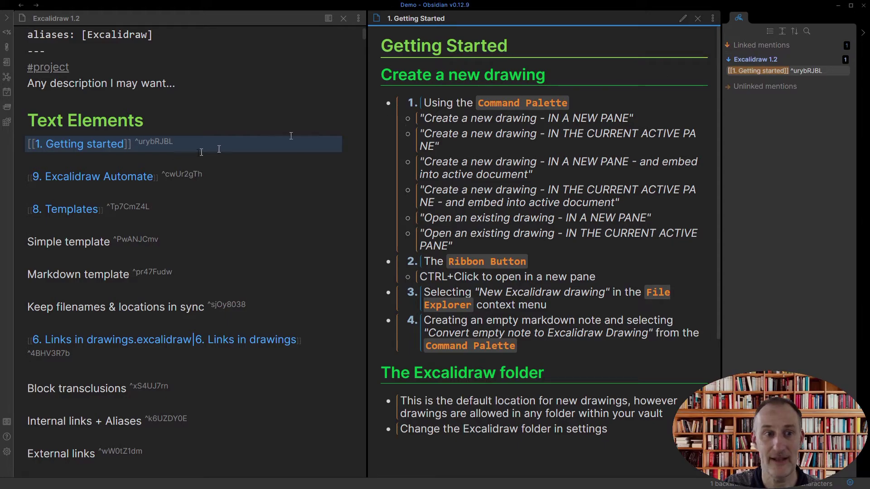
click(359, 18)
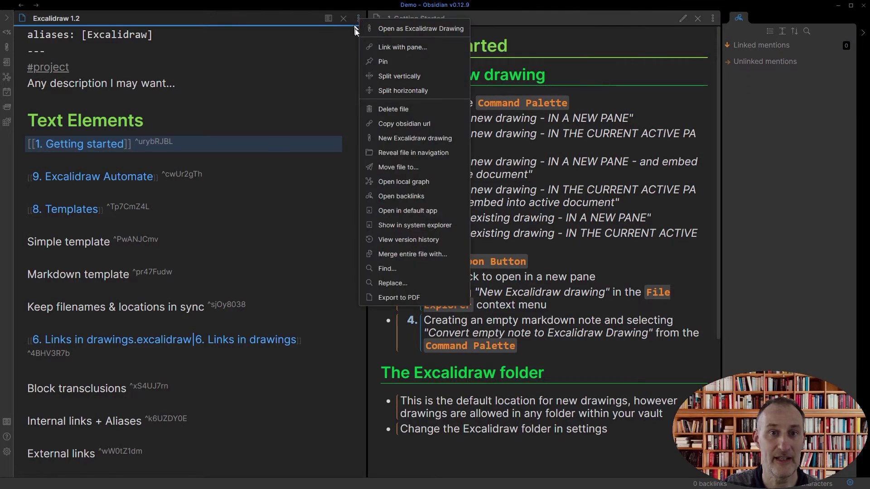
click(376, 28)
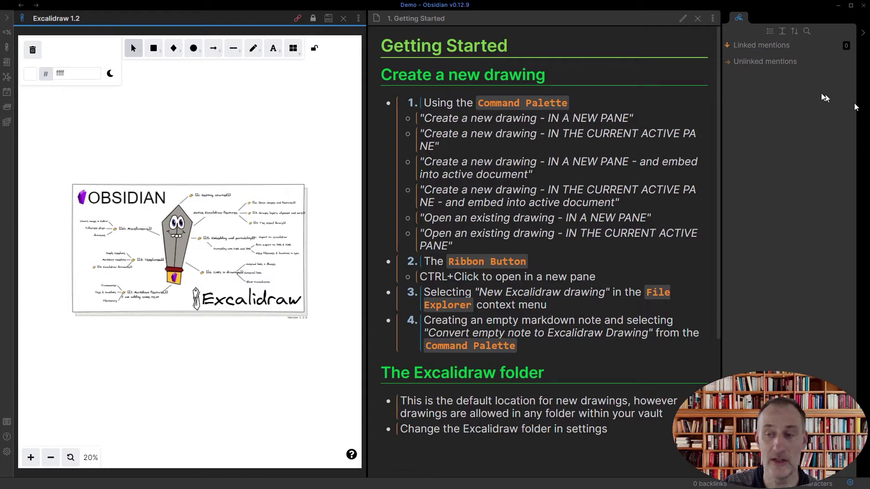
click(672, 57)
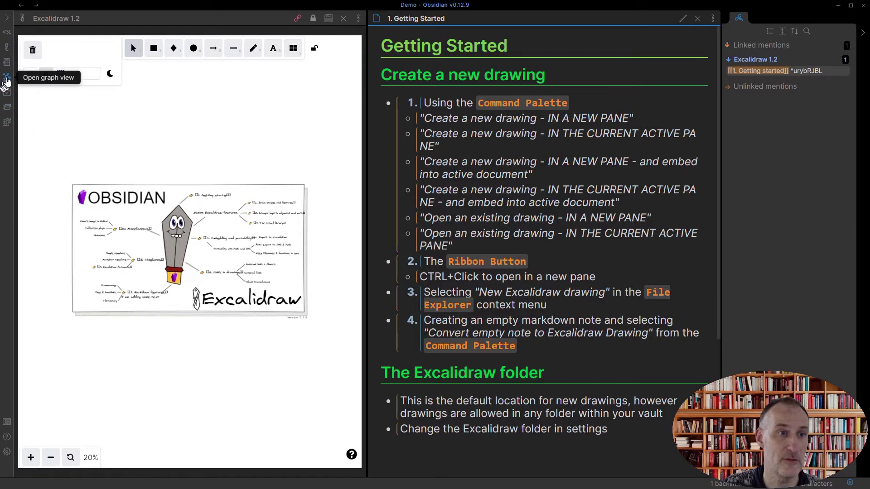
Open the graph view, pan around the Excalidraw 1.2 hub, and open the 6. Links in drawings node
click(7, 81)
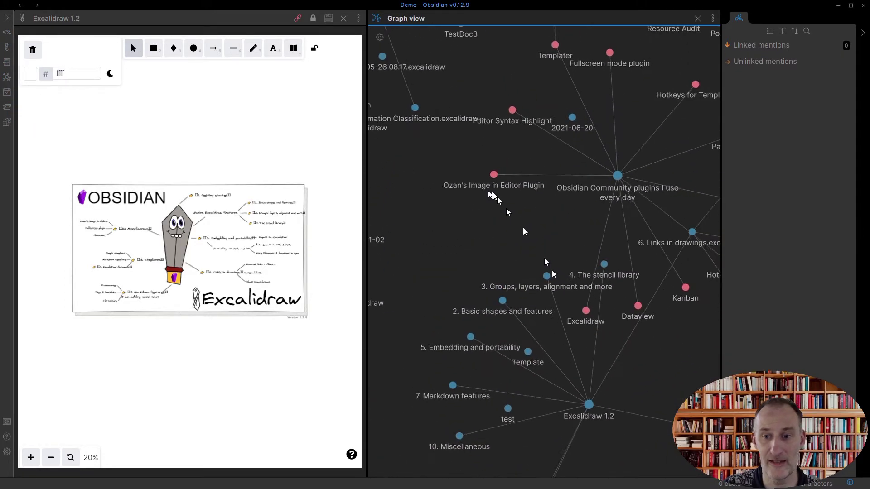
drag(613, 435, 546, 211)
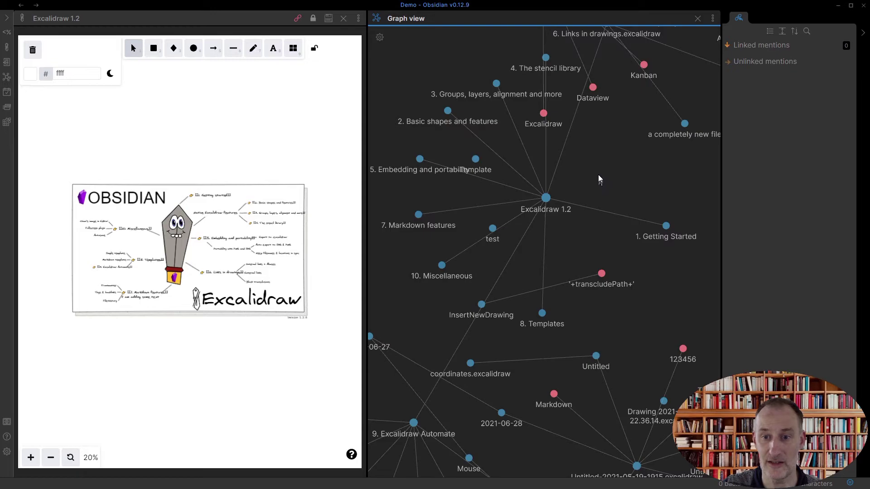
drag(607, 172, 594, 283)
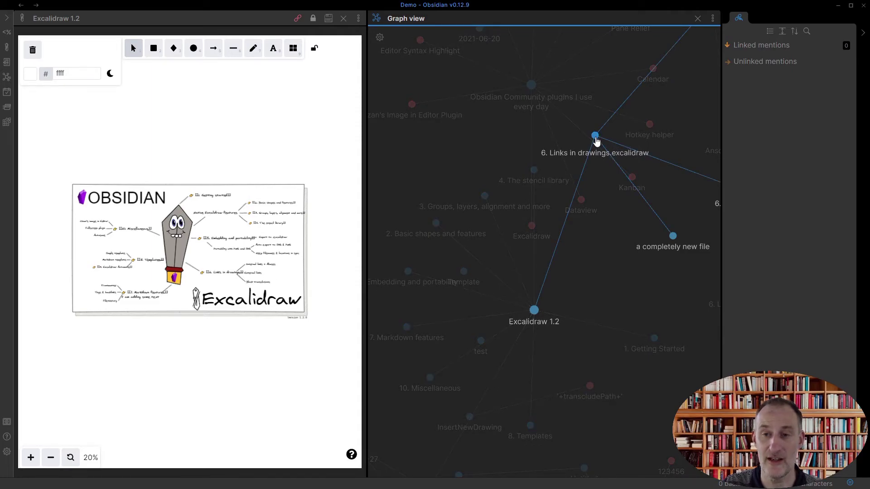
click(595, 136)
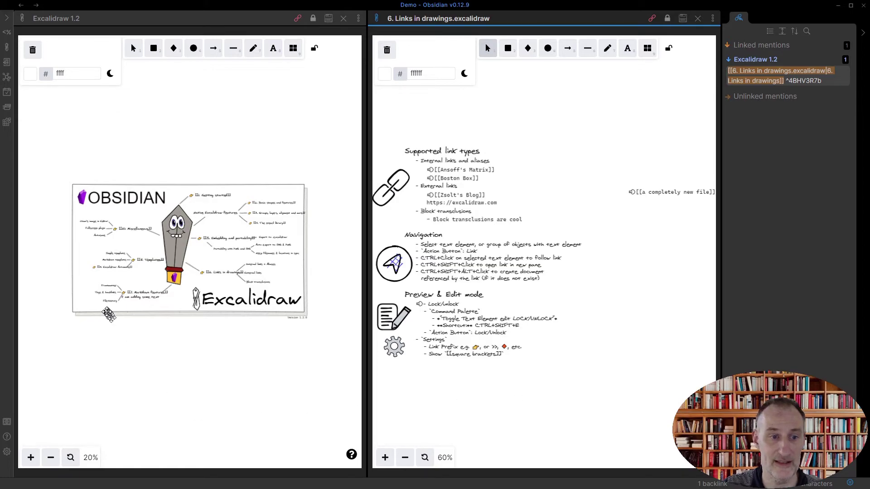
Zoom the Excalidraw 1.2 canvas from 20% to 60%
scroll(112, 297, up, 3)
scroll(112, 297, up, 2)
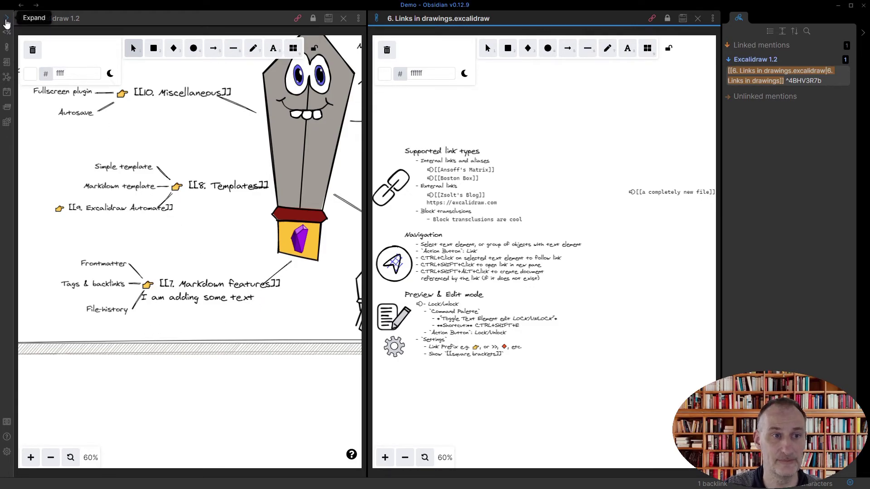
Show the file explorer and open the version history of Excalidraw 1.2
click(7, 21)
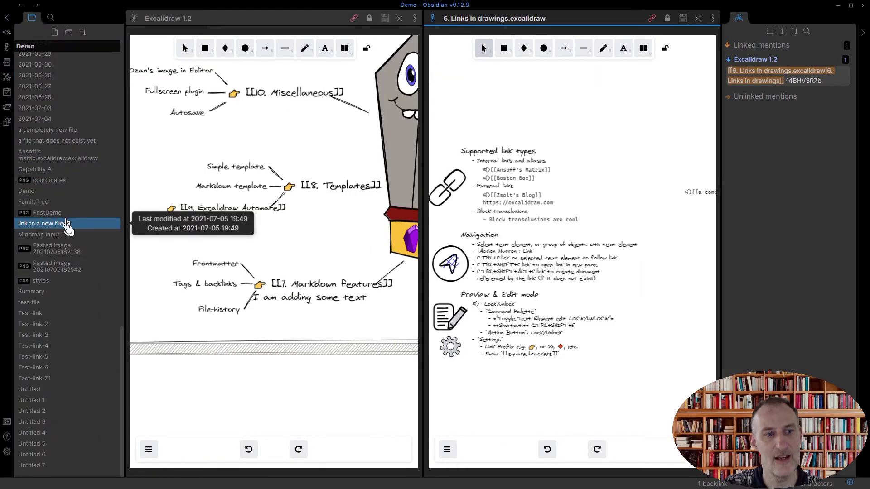
scroll(68, 227, up, 7)
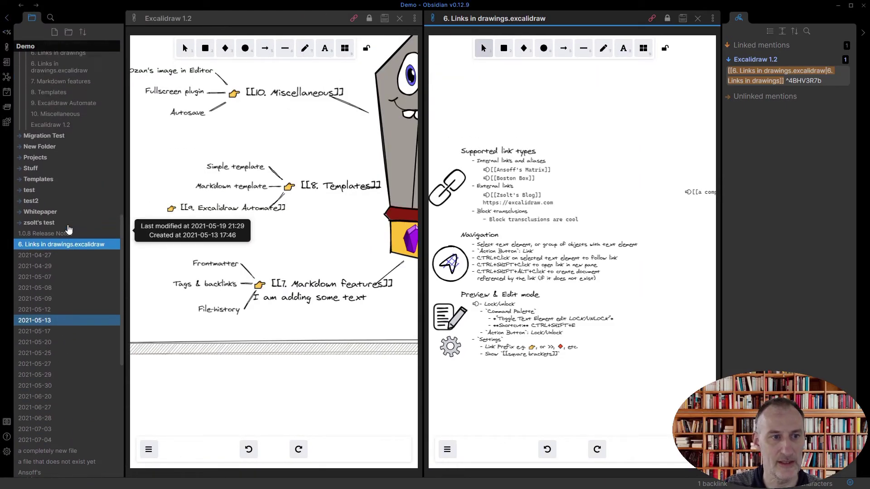
scroll(70, 245, up, 4)
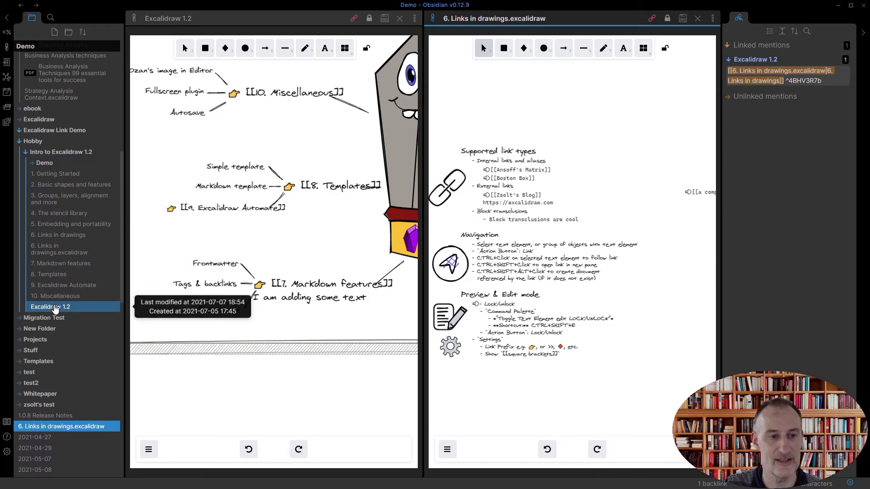
right_click(54, 309)
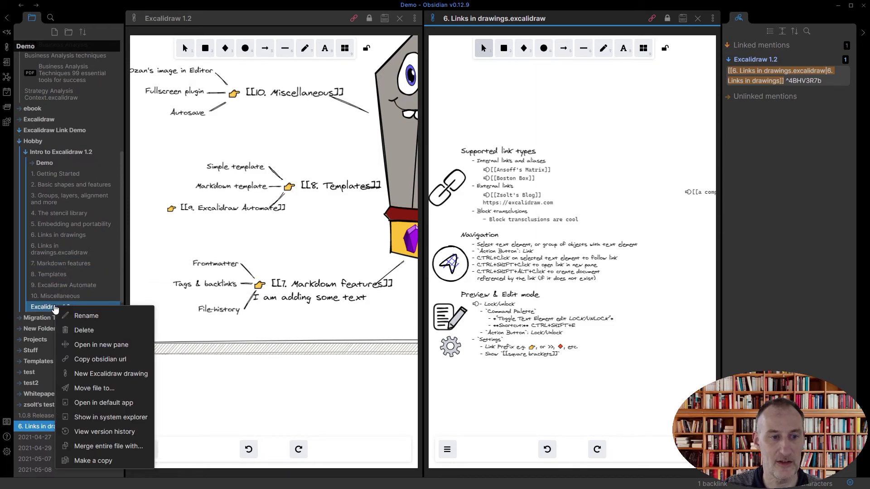
click(132, 434)
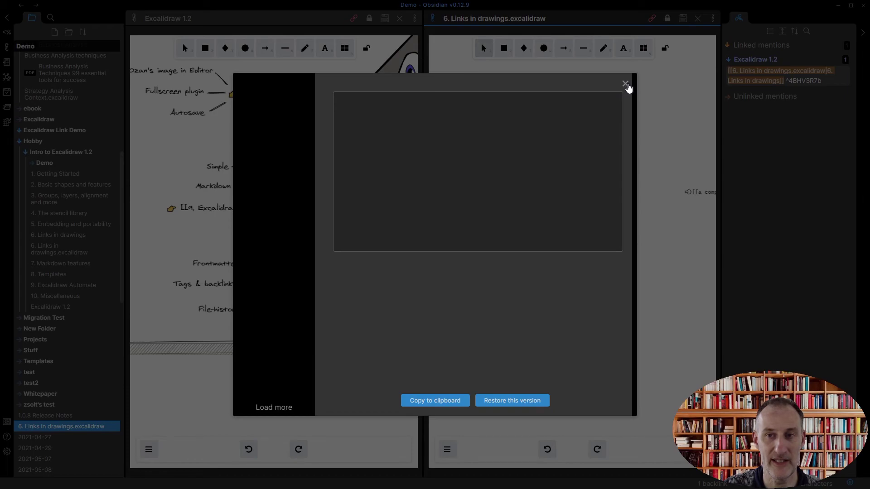
Close version history, view the Sync settings page, then close the 6. Links in drawings pane
click(626, 84)
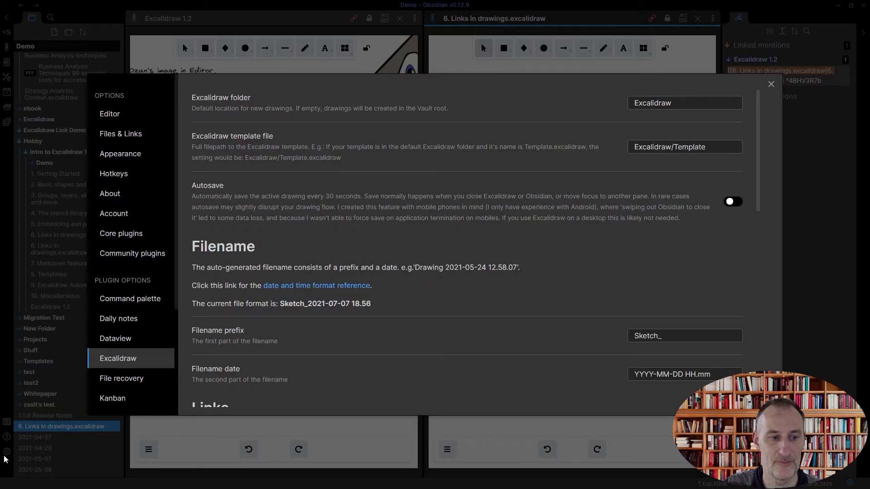
scroll(123, 358, down, 4)
click(130, 378)
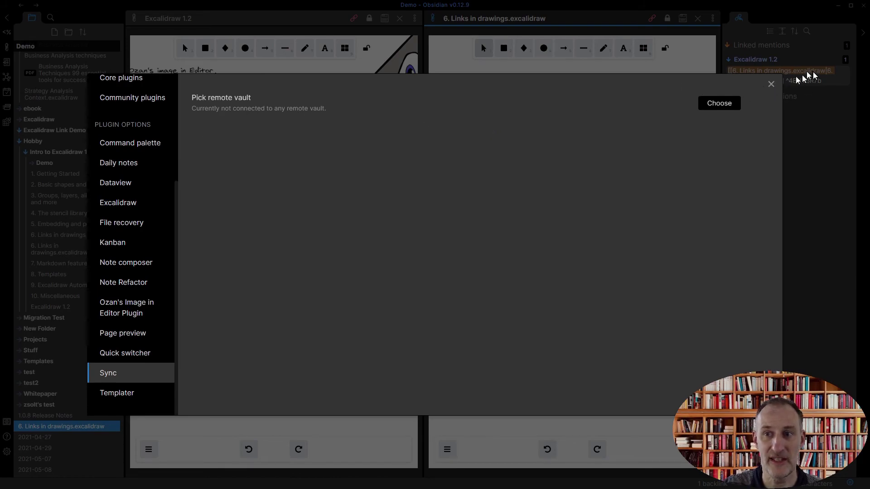
click(770, 86)
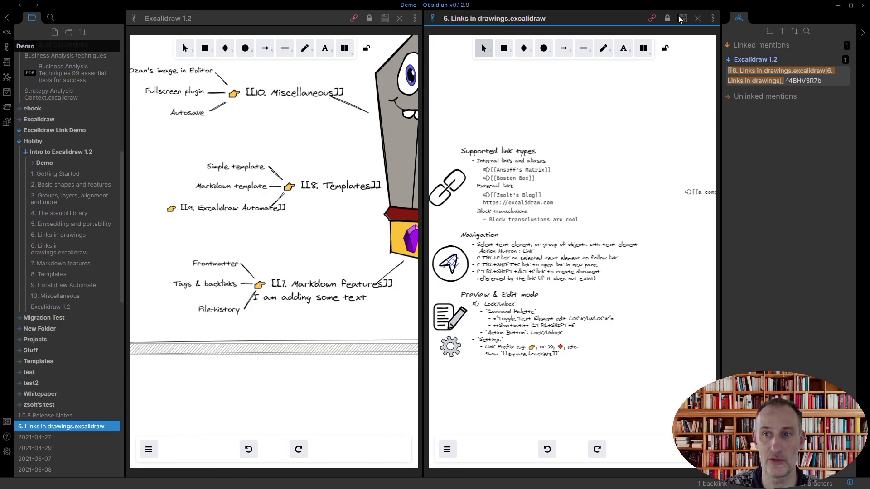
click(697, 19)
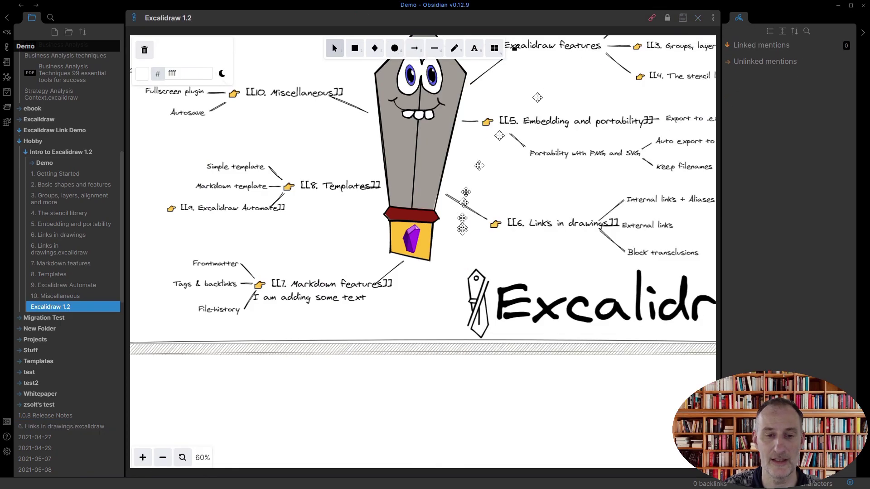